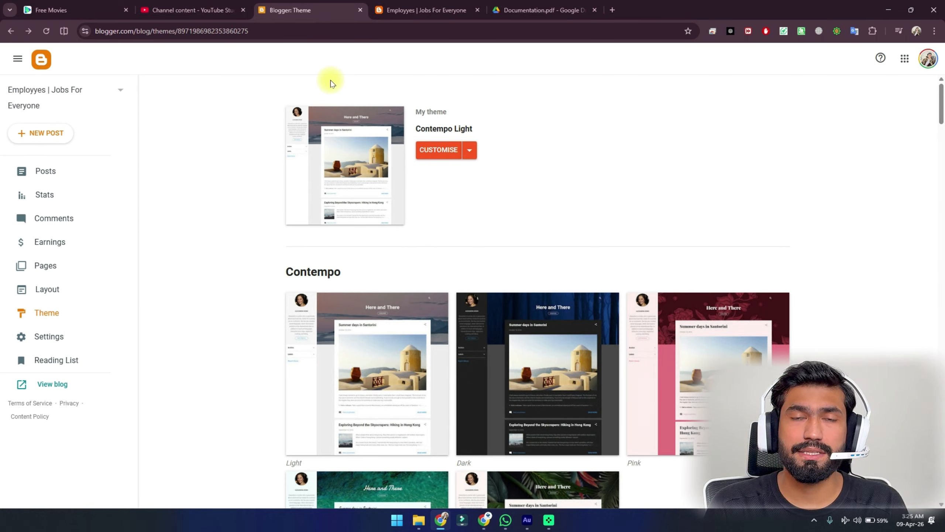
Step: Review the template's introduction and installation instructions in Documentation.pdf
right_click(331, 79)
left_click(518, 4)
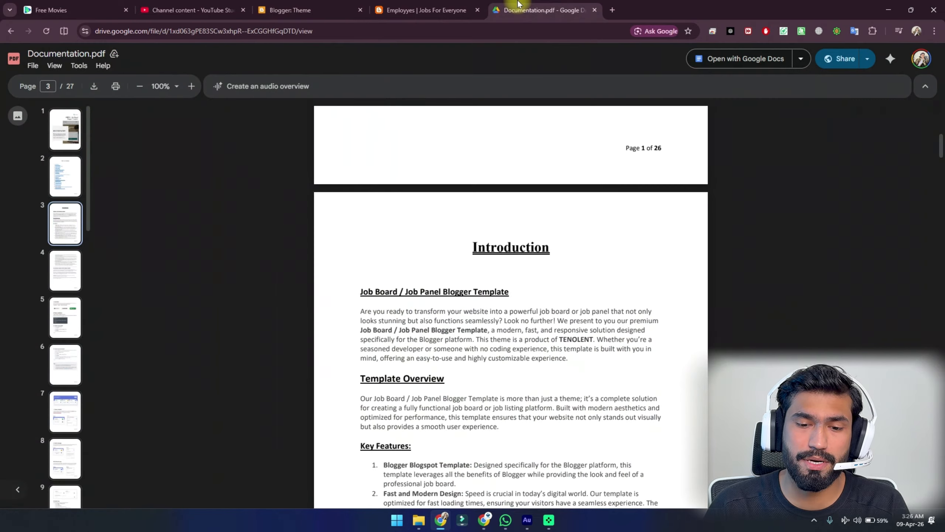
scroll(523, 380, "down", 20)
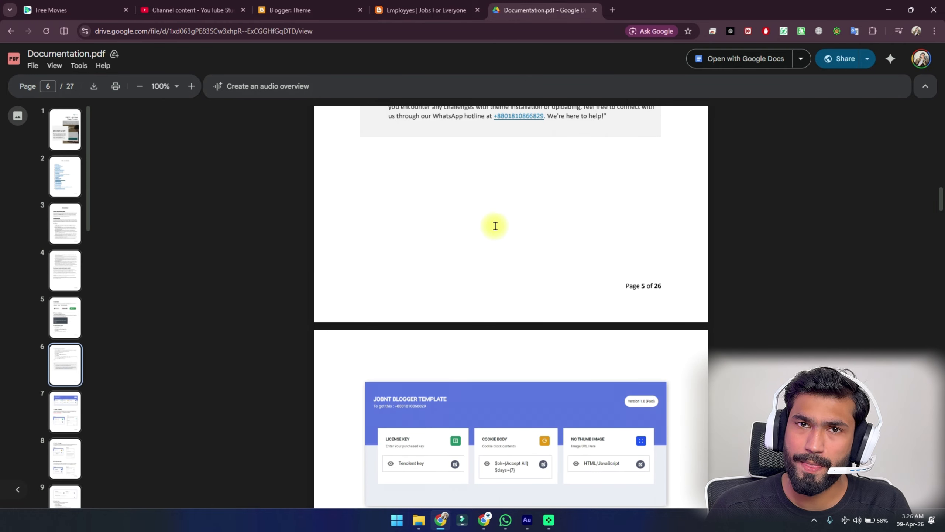
Step: Restore the blog's theme in Blogger by uploading the jobnt.xml file from the Jobnt folder
left_click(290, 10)
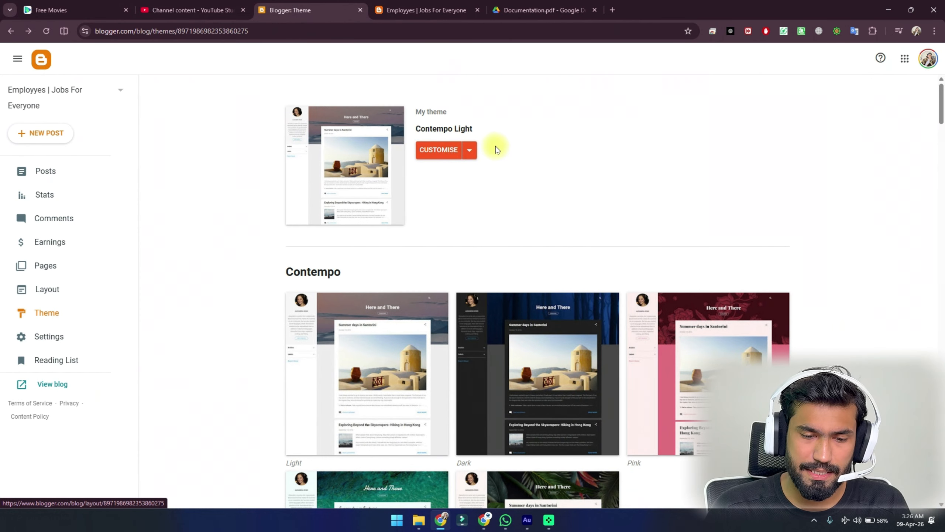
left_click(468, 151)
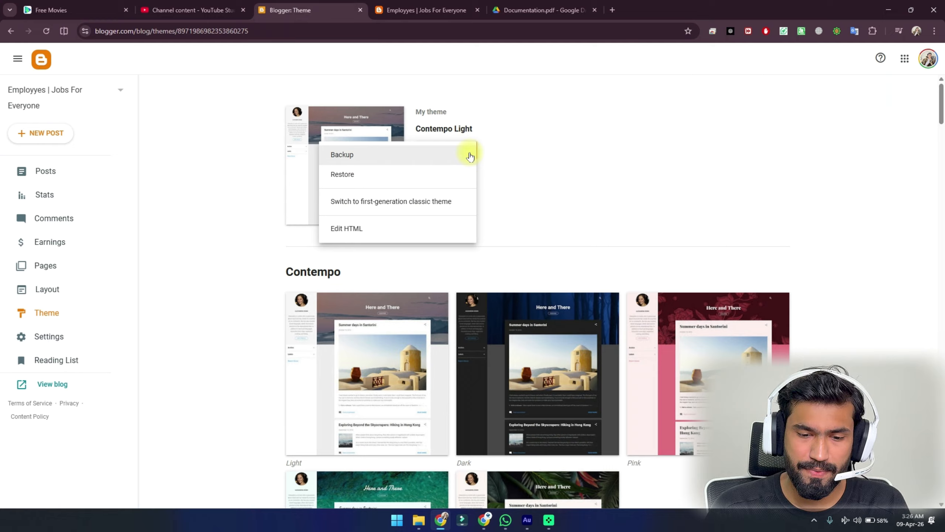
left_click(401, 174)
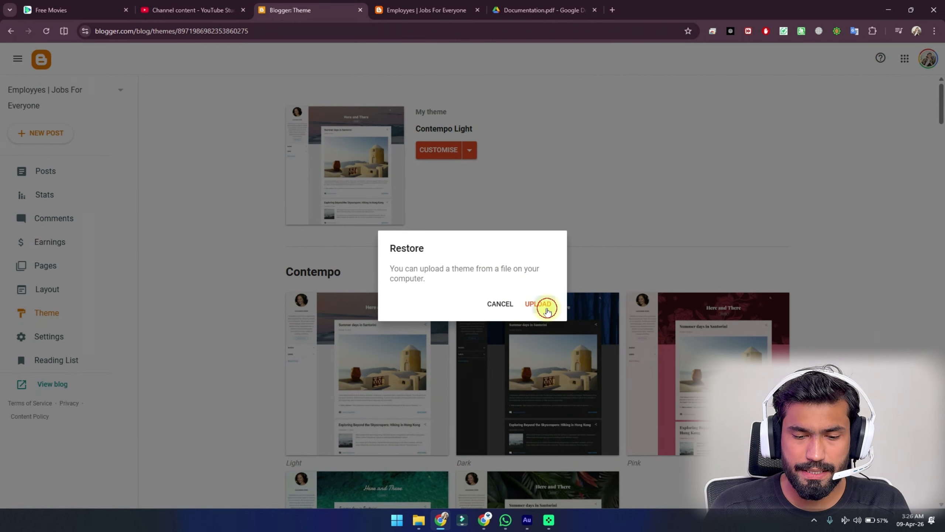
left_click(552, 310)
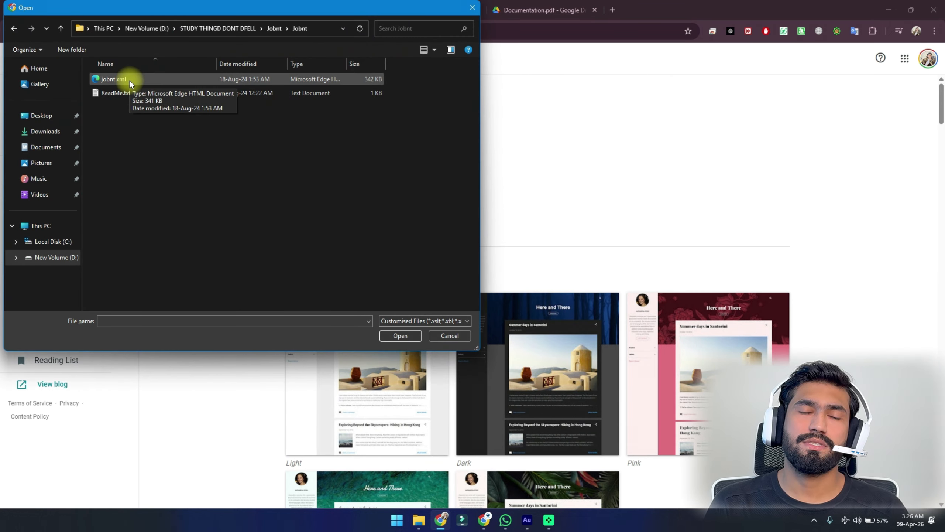
double_click(129, 80)
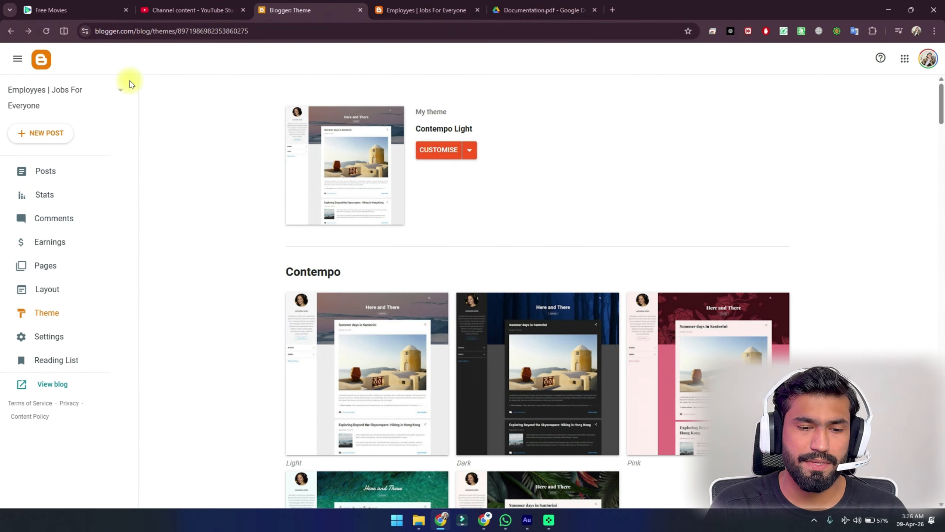
Step: Open the live blog and compare its new design with the previously loaded Contempo version
left_click(422, 4)
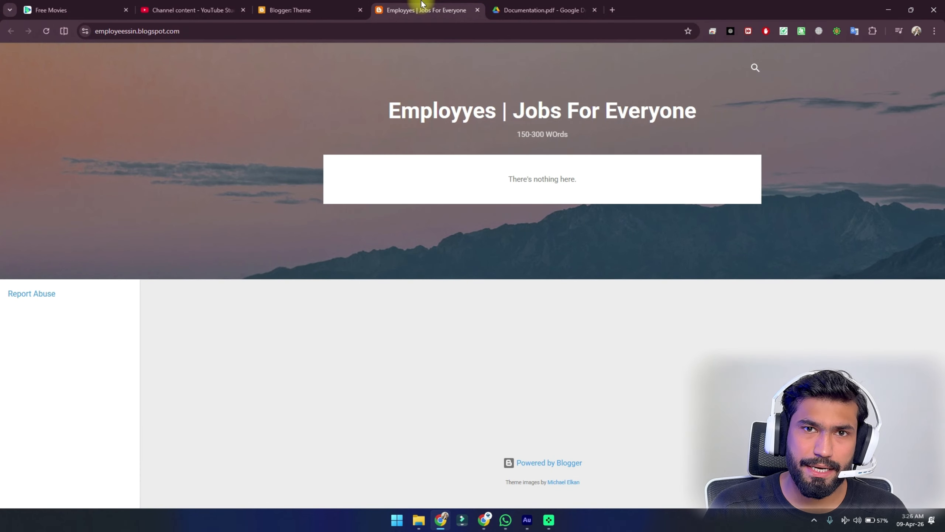
left_click(328, 6)
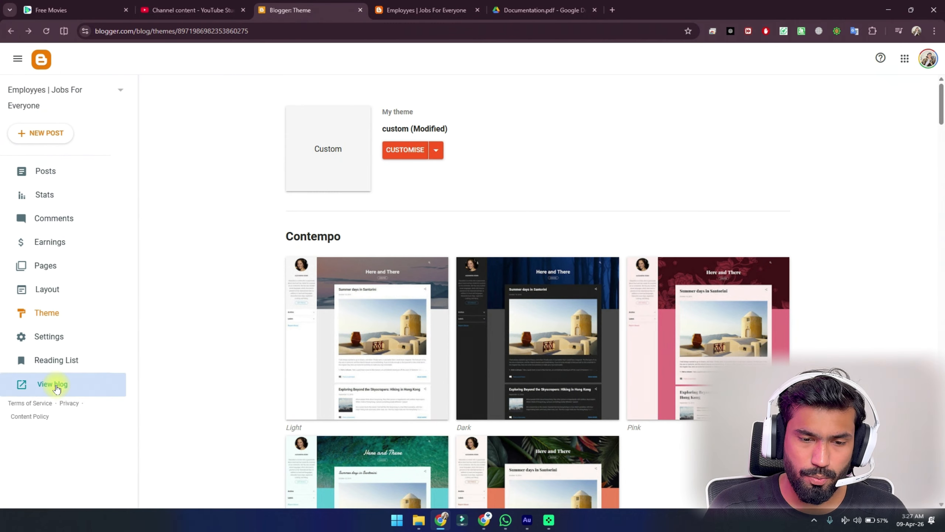
left_click(56, 385)
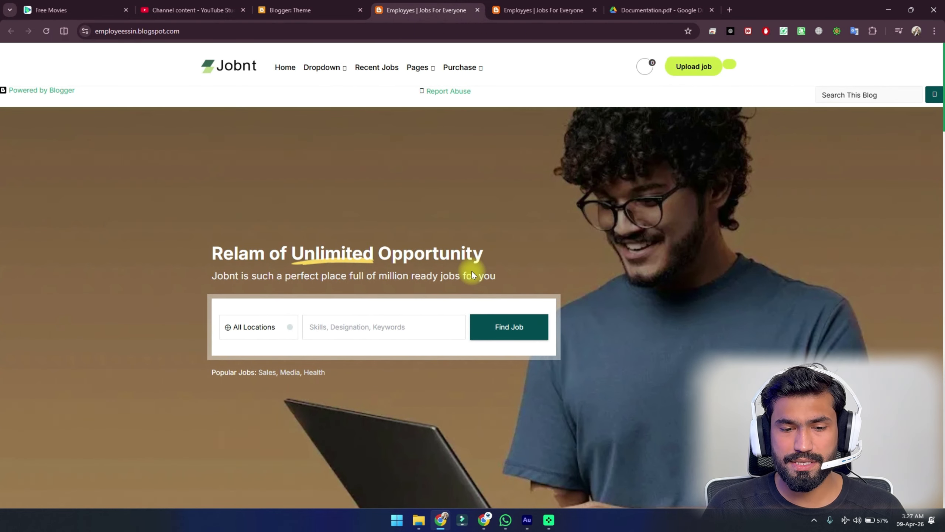
mouse_move(406, 71)
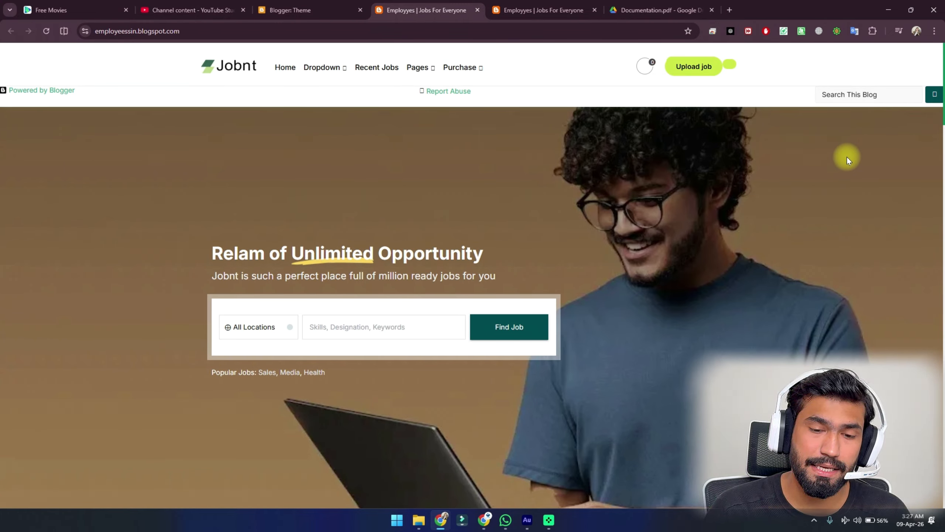
left_click(543, 10)
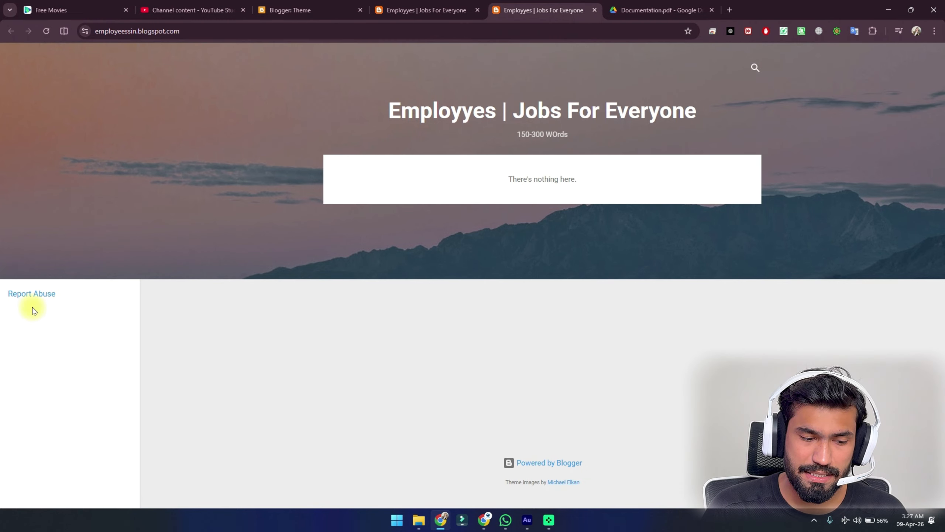
left_click(424, 10)
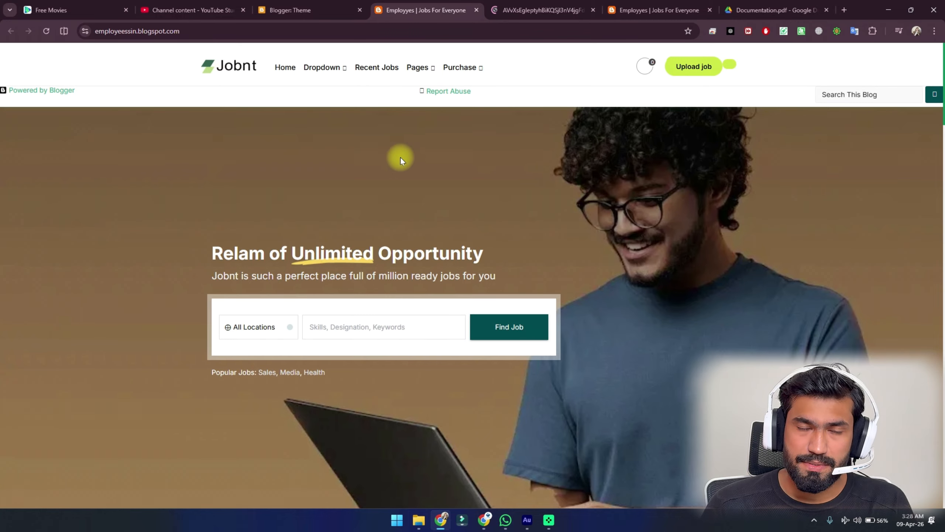
Step: Open the blog header's Jobnt logo image in a new browser tab and view it
right_click(229, 65)
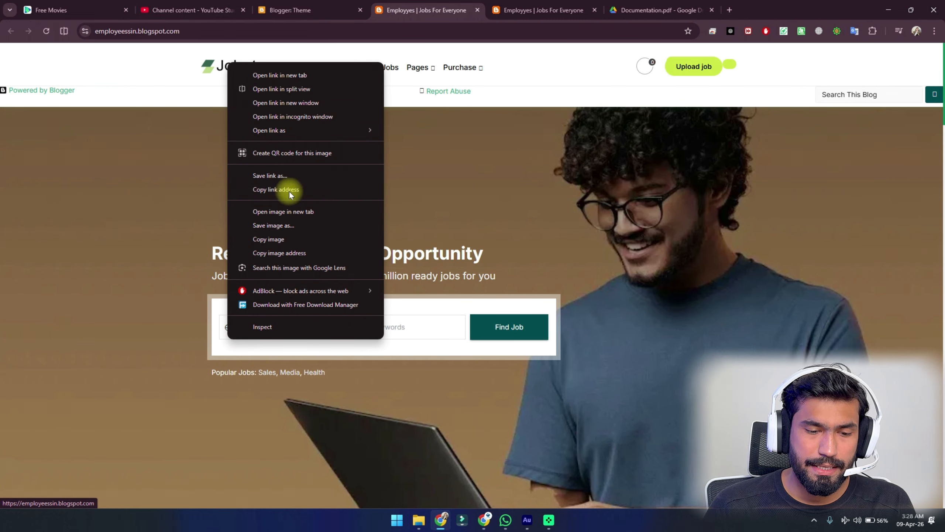
left_click(292, 213)
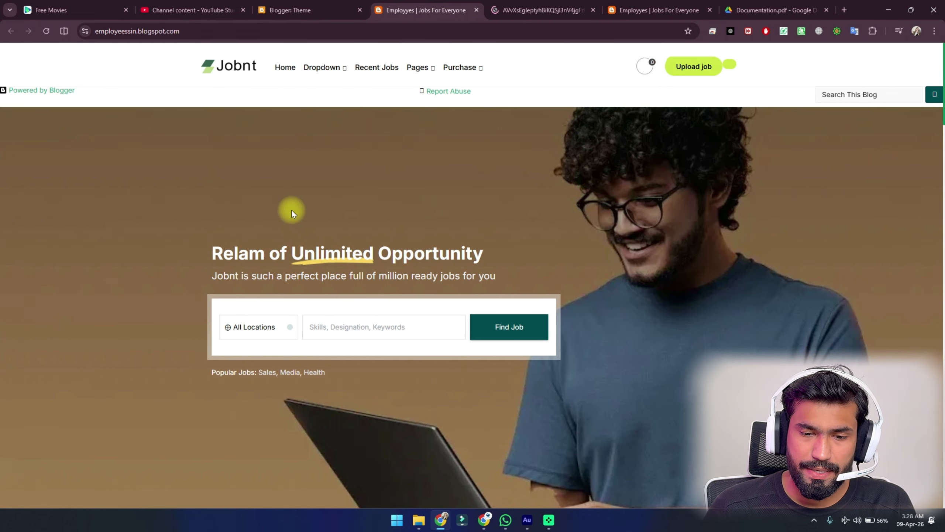
left_click(519, 6)
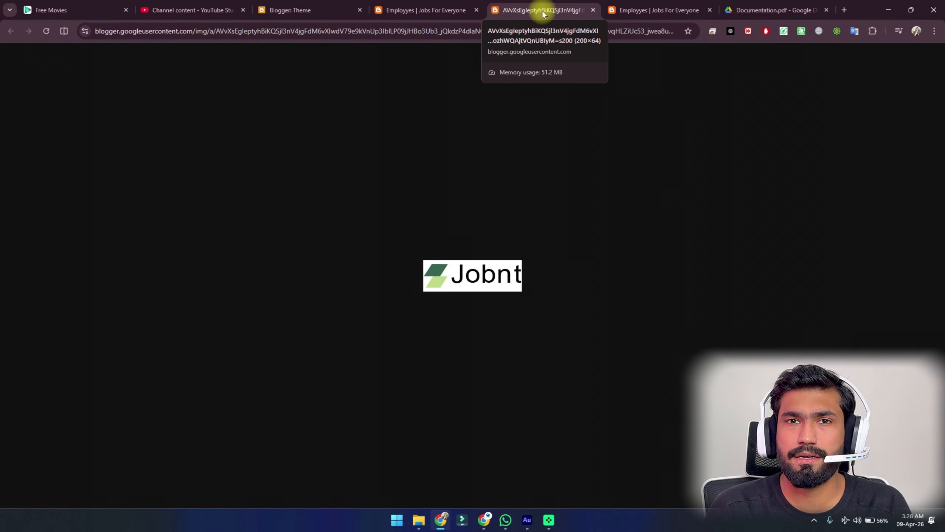
Step: Return to the Blogger dashboard and open the blog's Layout page
left_click(305, 7)
left_click(411, 4)
left_click(298, 10)
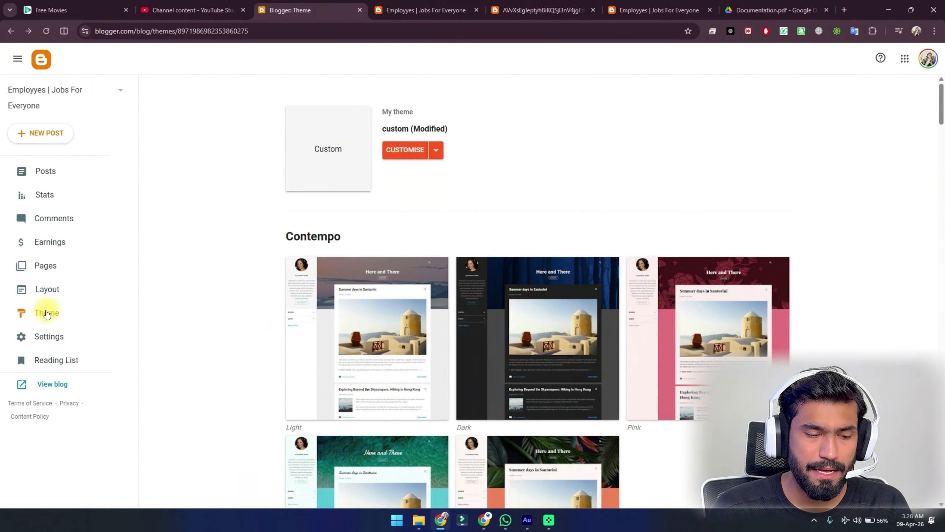
left_click(55, 289)
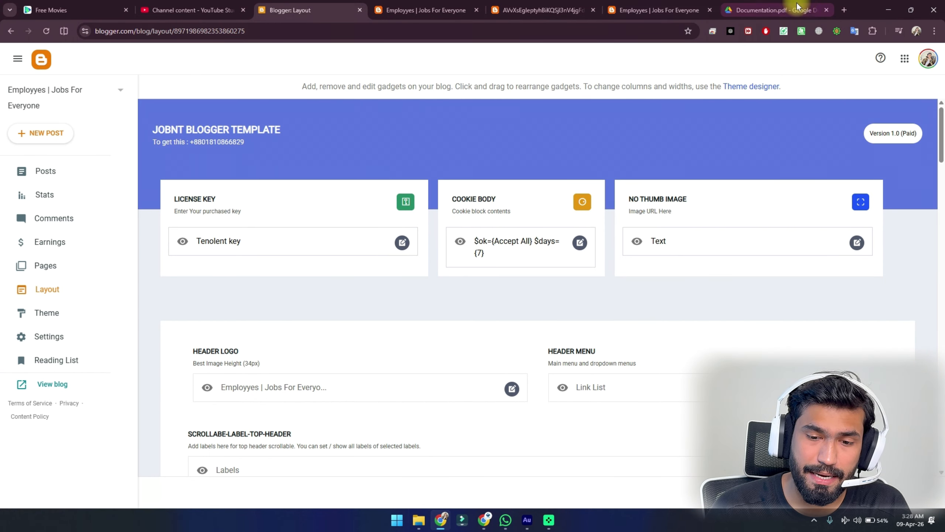
Step: Examine the layout's gadget sections, consulting the template documentation and the live blog
left_click(755, 10)
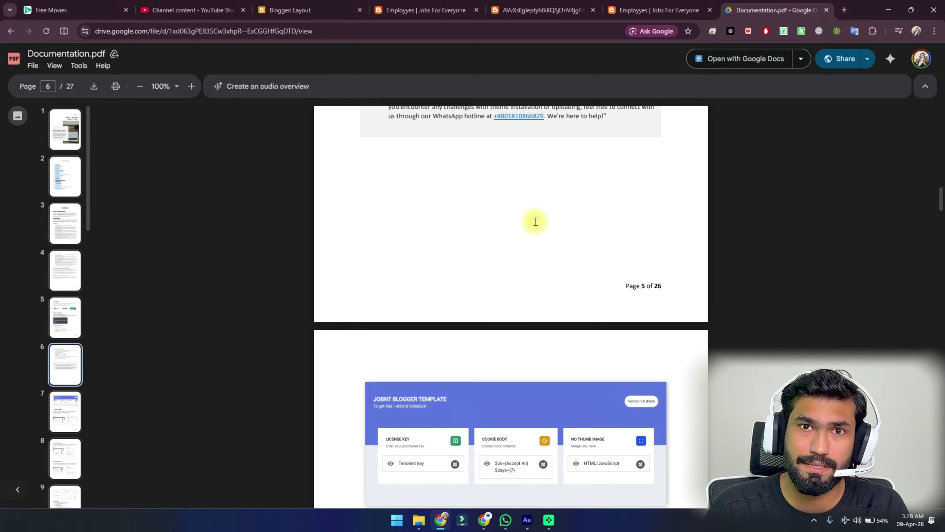
left_click(304, 10)
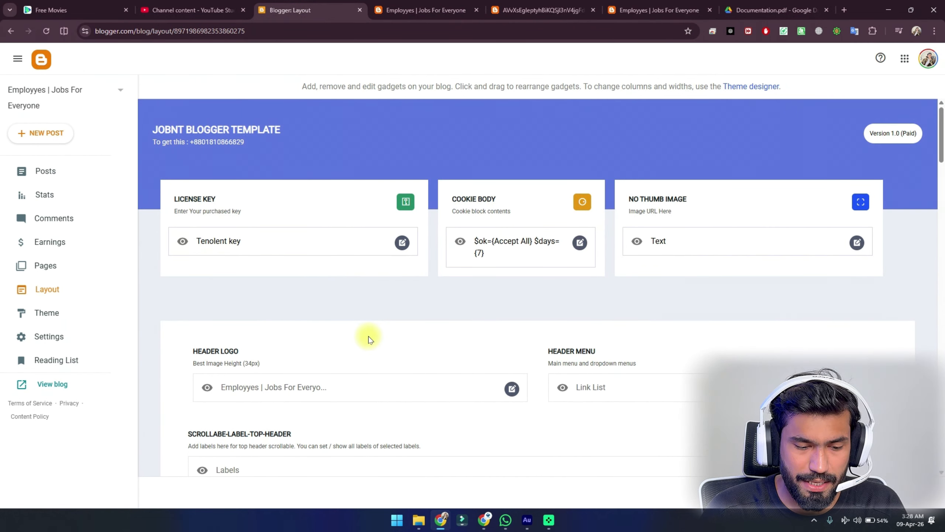
scroll(368, 338, "down", 4)
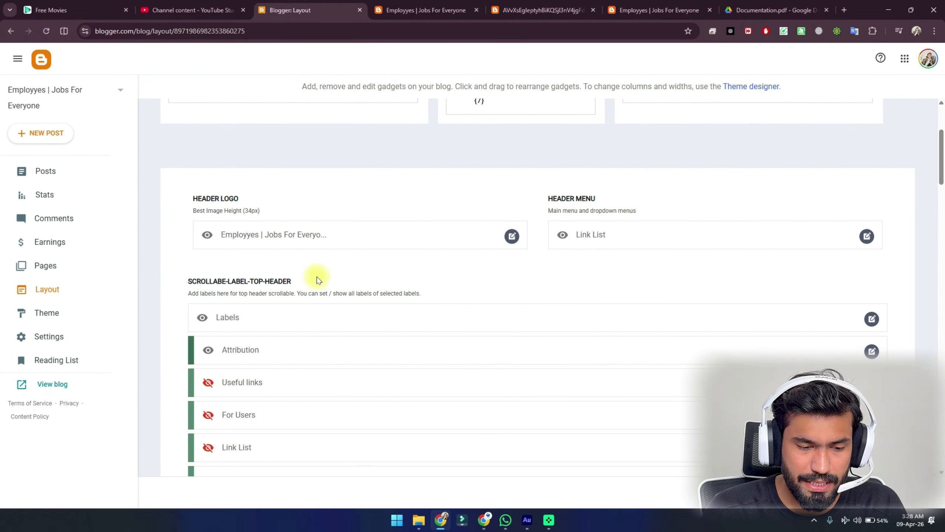
left_click(417, 4)
left_click(261, 10)
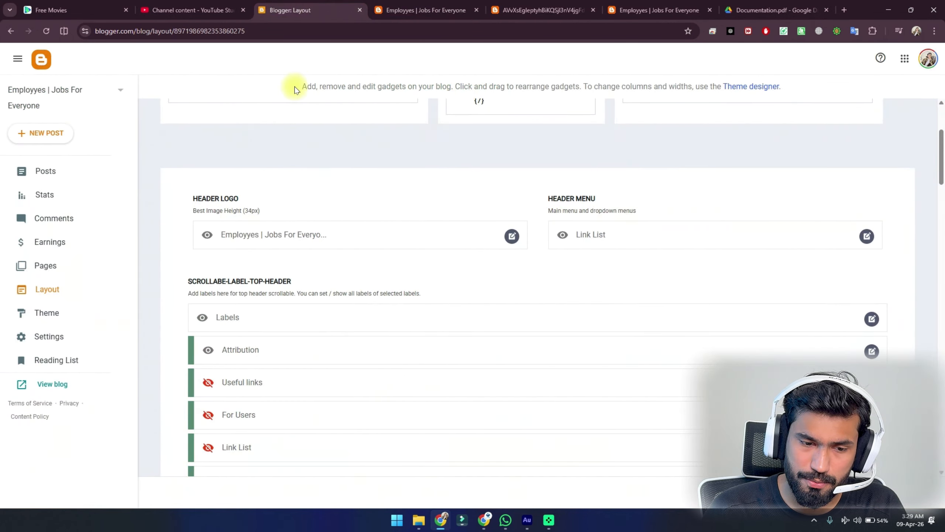
scroll(264, 202, "up", 3)
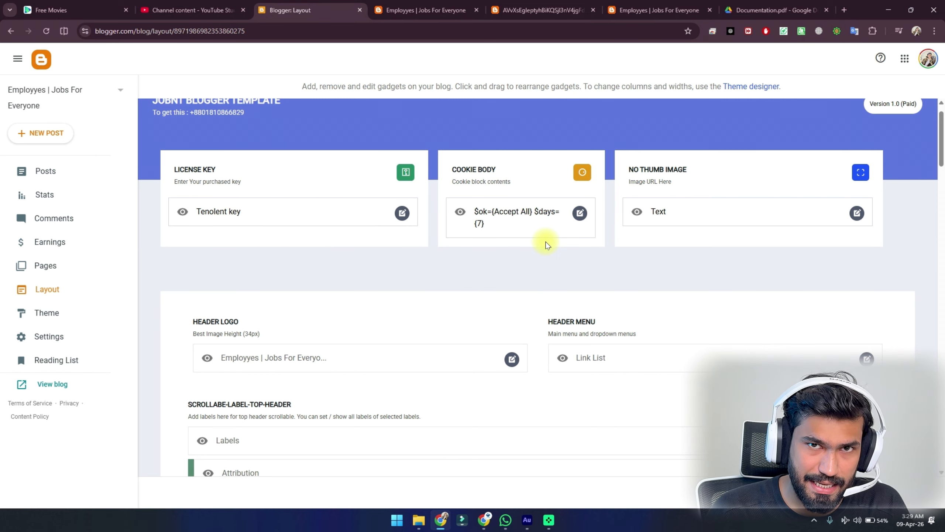
scroll(545, 242, "down", 3)
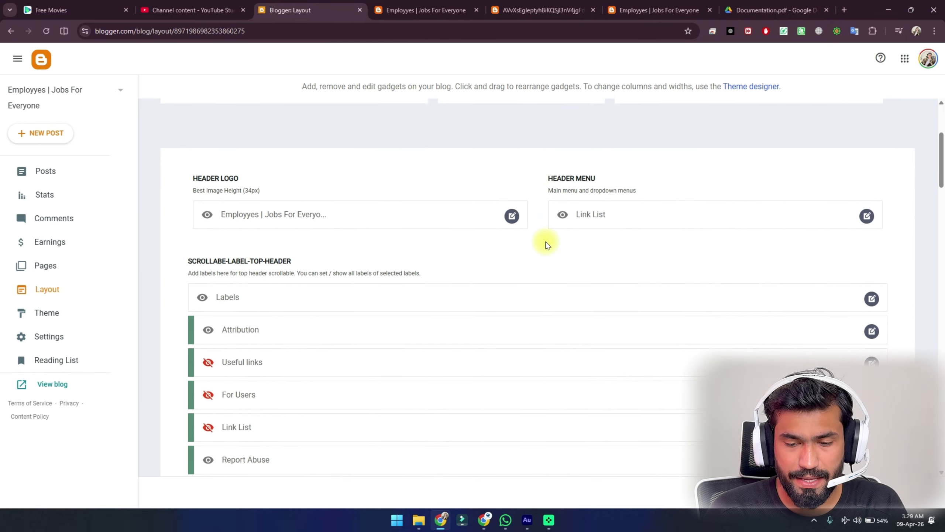
left_click(512, 212)
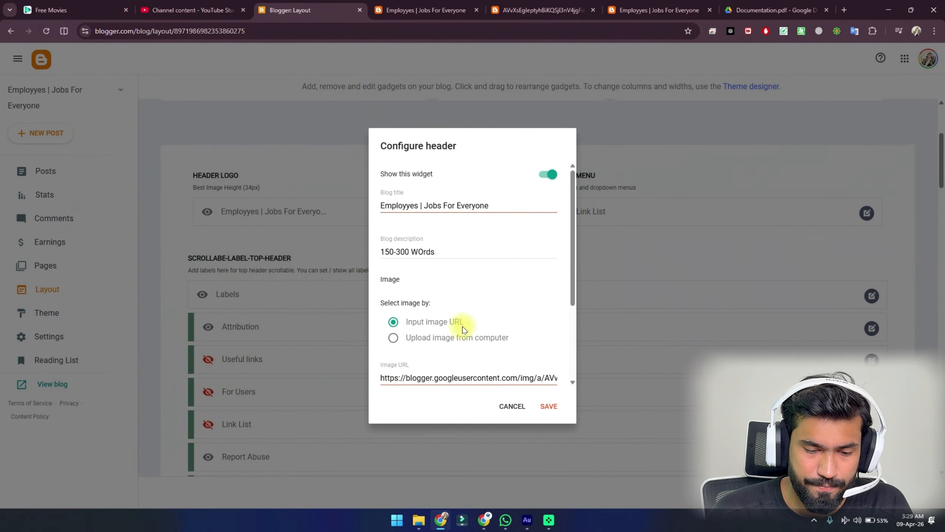
scroll(460, 320, "down", 4)
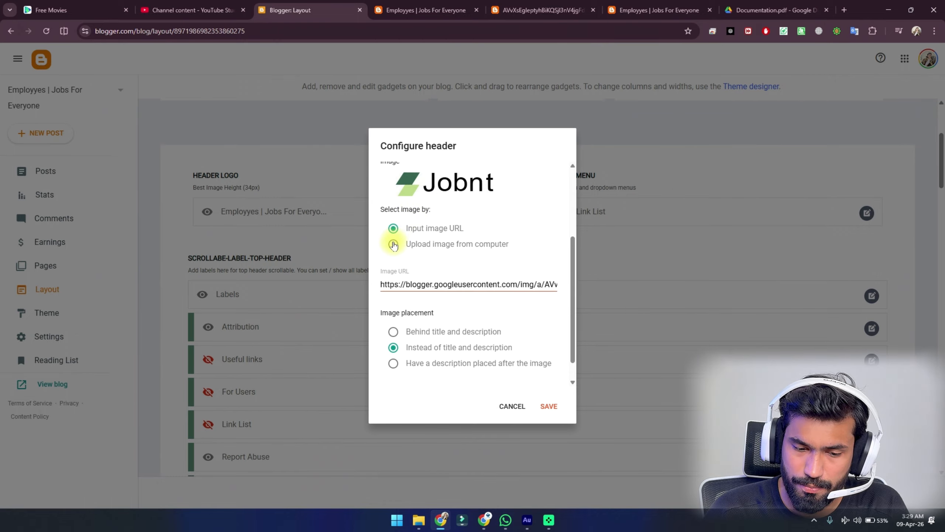
left_click(393, 244)
left_click(393, 293)
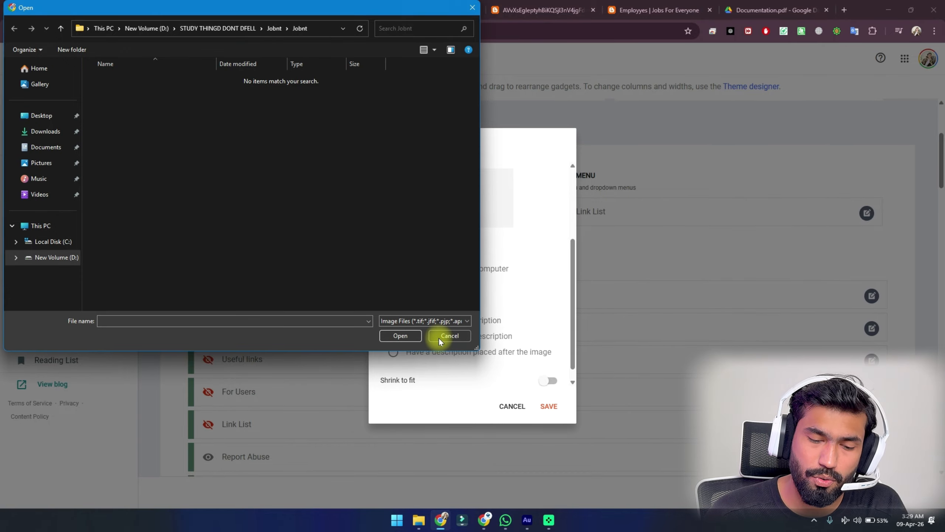
left_click(438, 336)
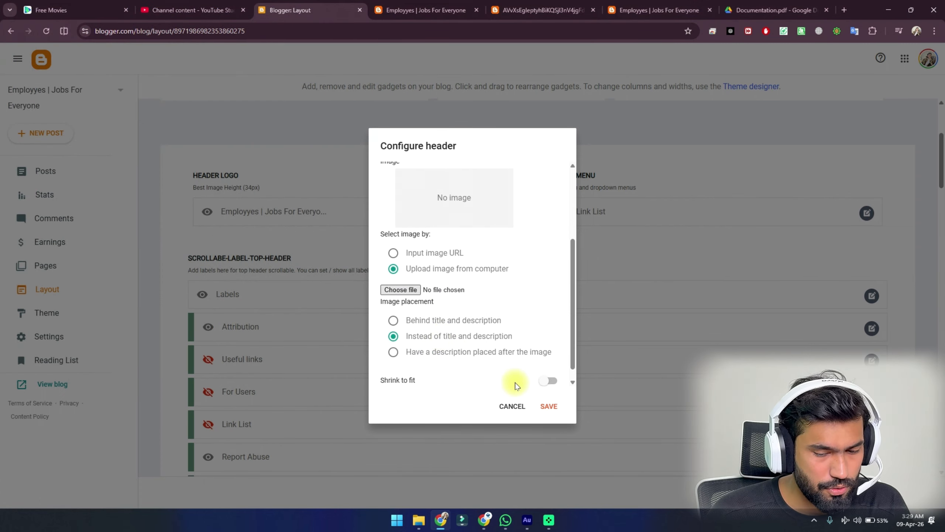
left_click(513, 407)
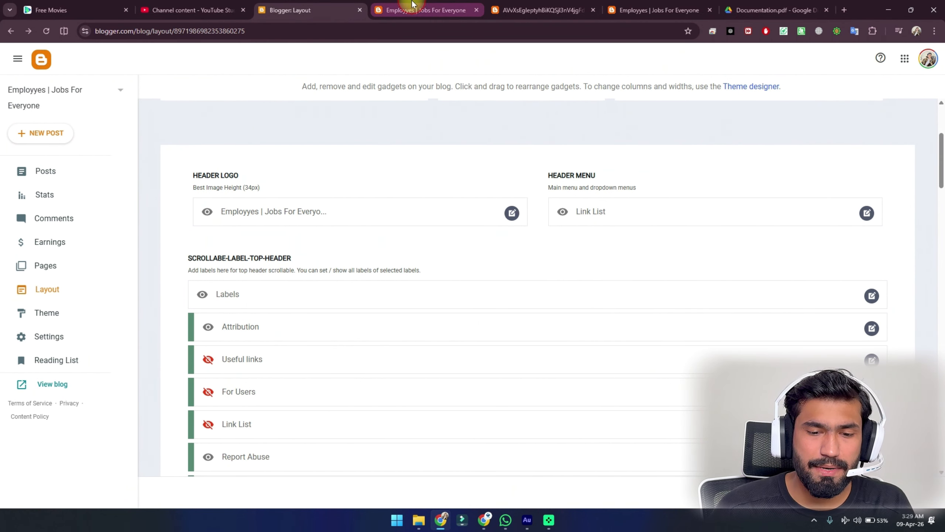
Step: Examine the Dropdown menu and its Multi DropDown submenu in the live blog's header
left_click(425, 10)
mouse_move(327, 71)
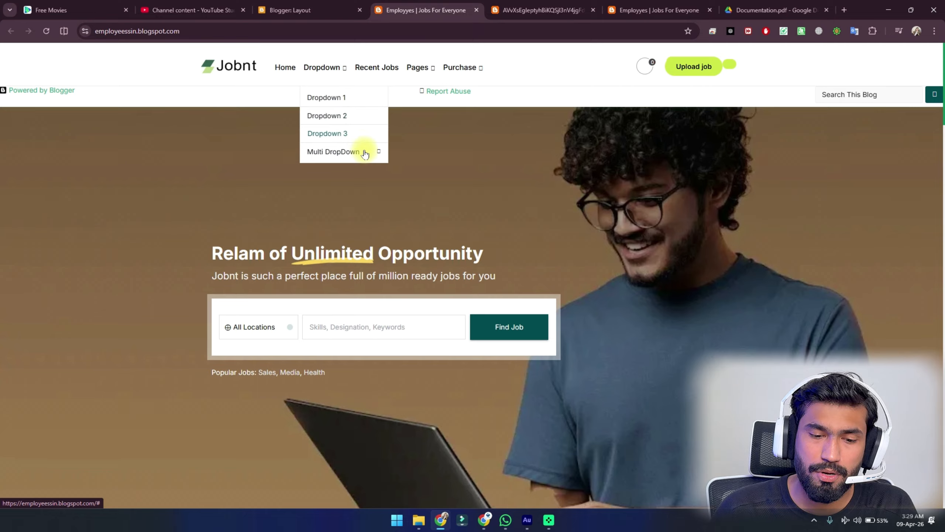
mouse_move(368, 161)
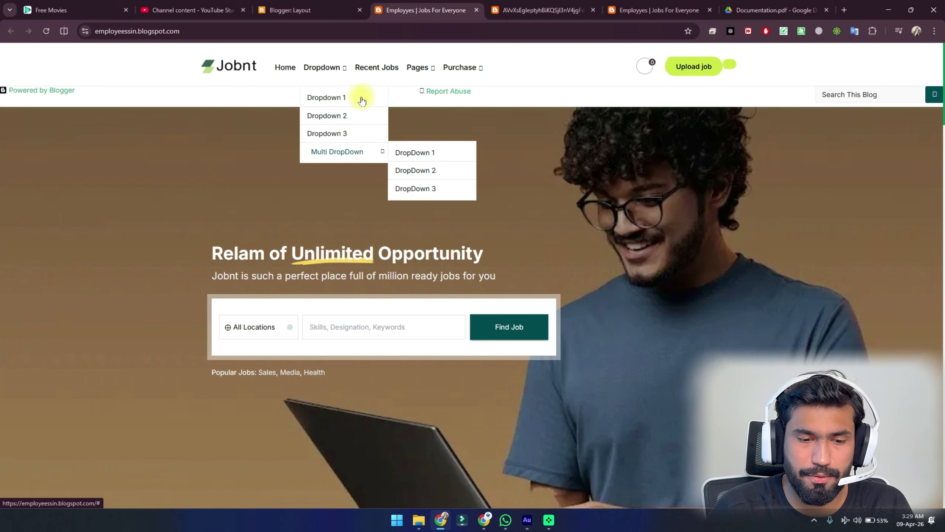
Step: In the Header Menu gadget on the Blogger Layout page, delete all the existing links from the link list
left_click(290, 10)
left_click(867, 214)
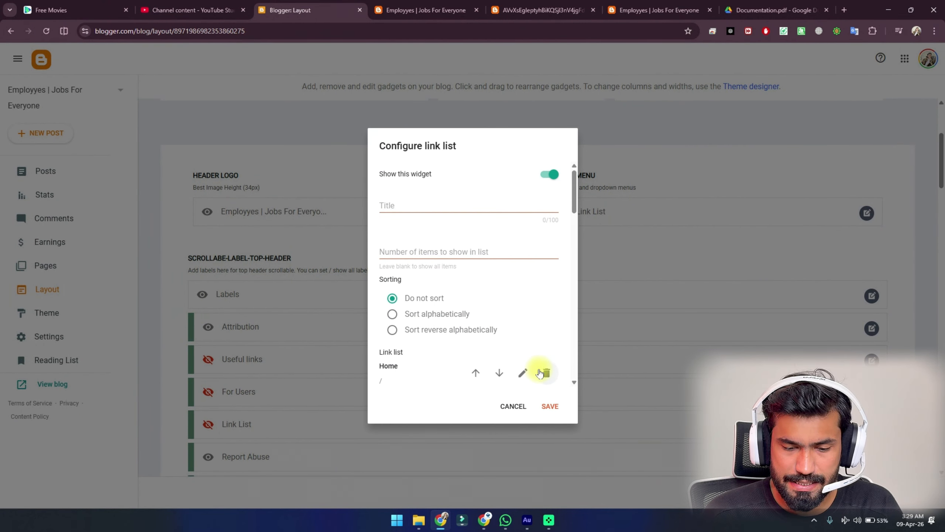
left_click(539, 372)
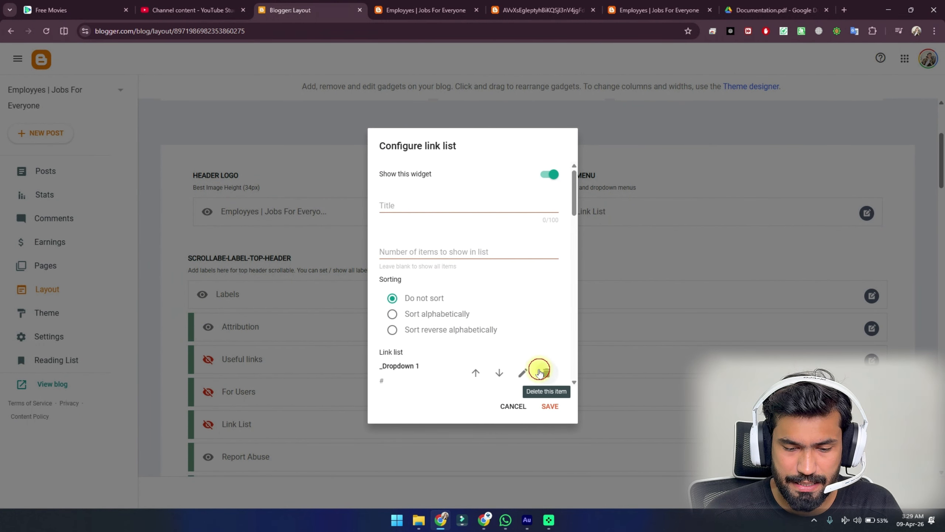
left_click(539, 372)
left_click(539, 372)
left_click(539, 373)
left_click(539, 372)
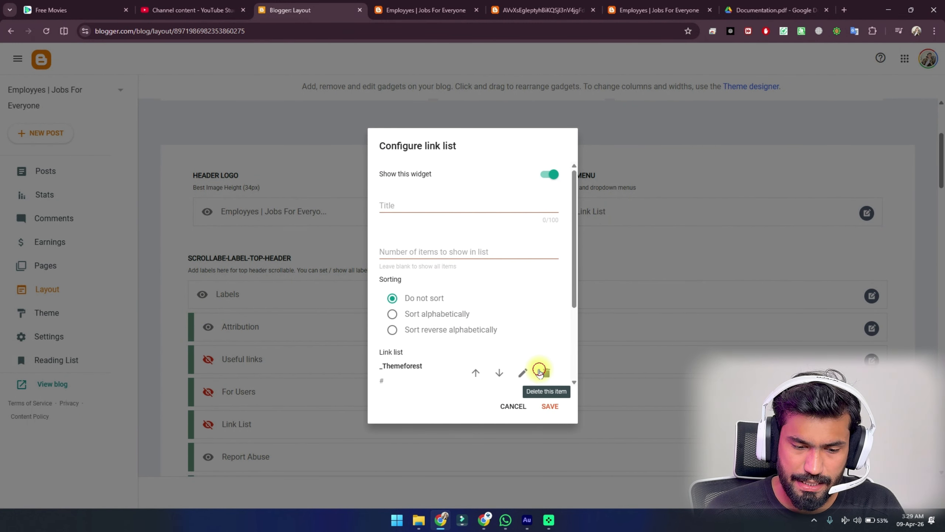
left_click(539, 372)
left_click(538, 373)
scroll(489, 349, "down", 3)
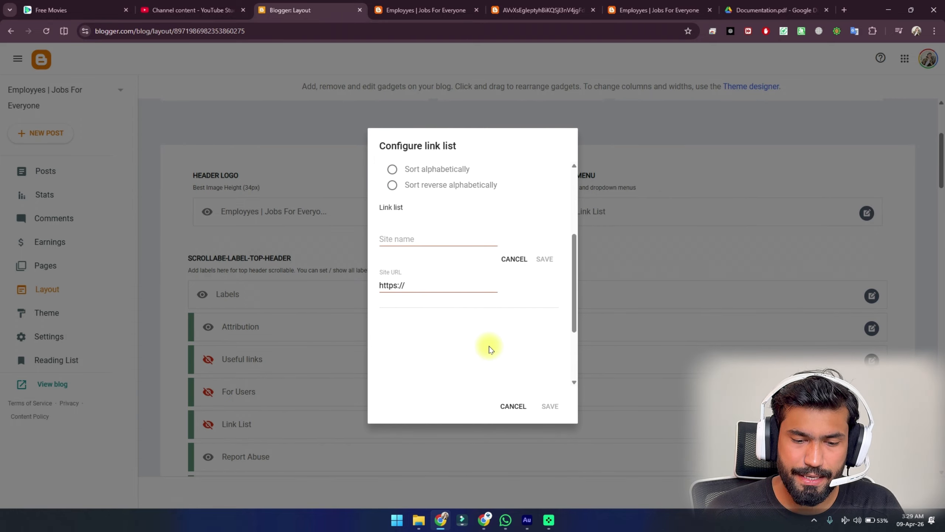
Step: Add an item named Jobs to the Header Menu link list and save the gadget
left_click(409, 237)
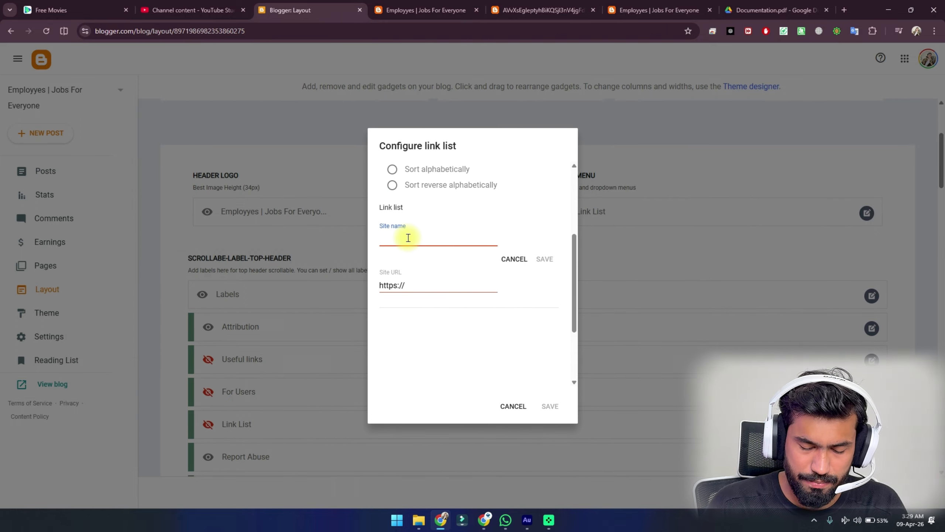
type("Jobs")
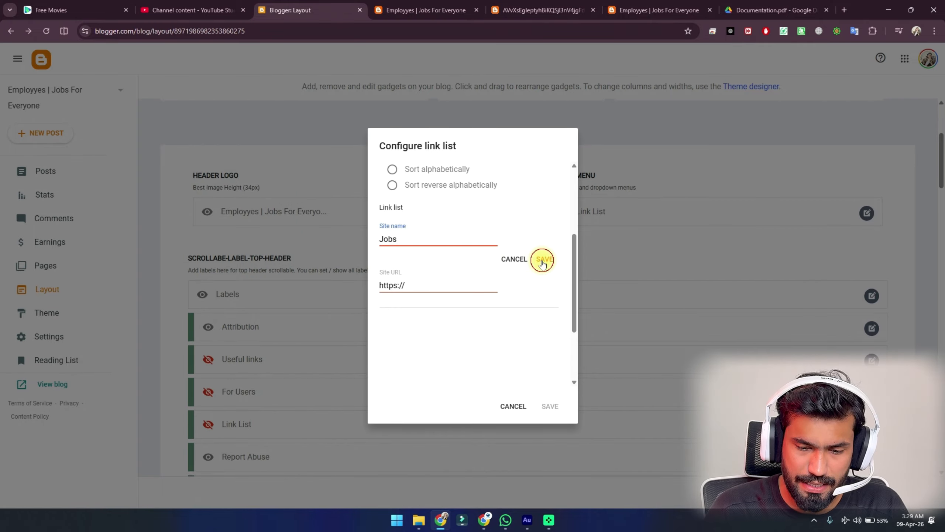
left_click(541, 261)
left_click(549, 406)
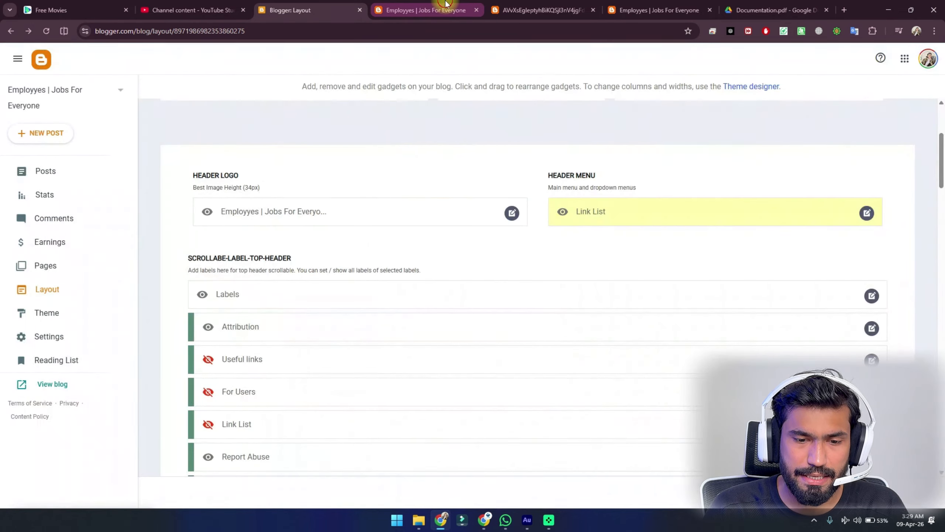
Step: Reload the live blog to check its header menu, and return to the Layout page
left_click(447, 10)
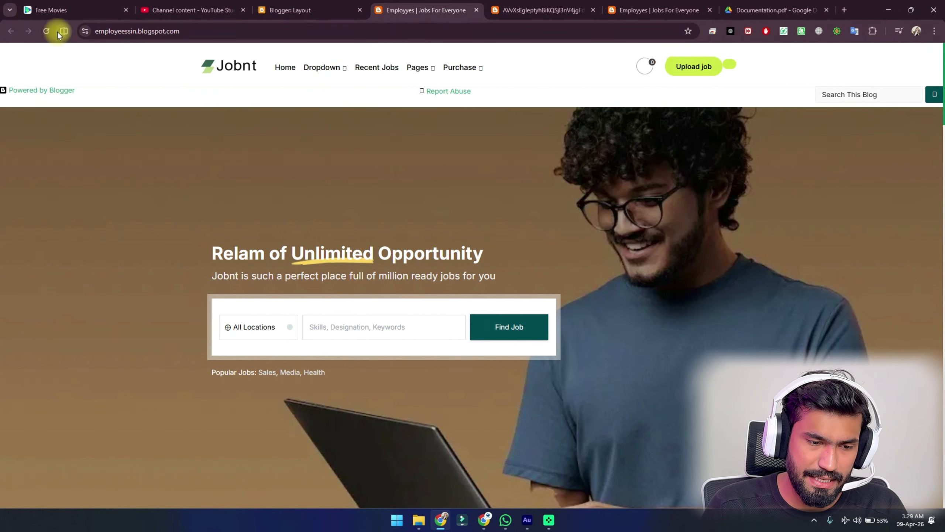
left_click(44, 31)
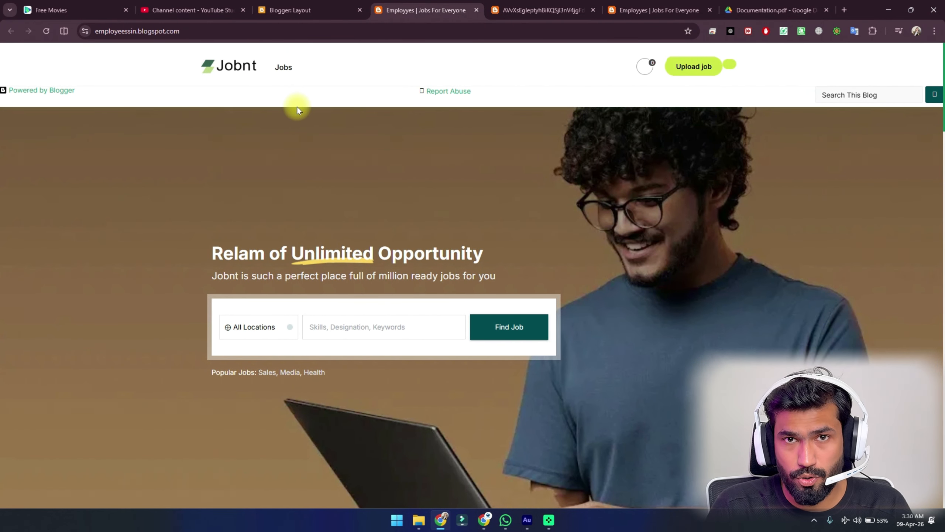
left_click(295, 5)
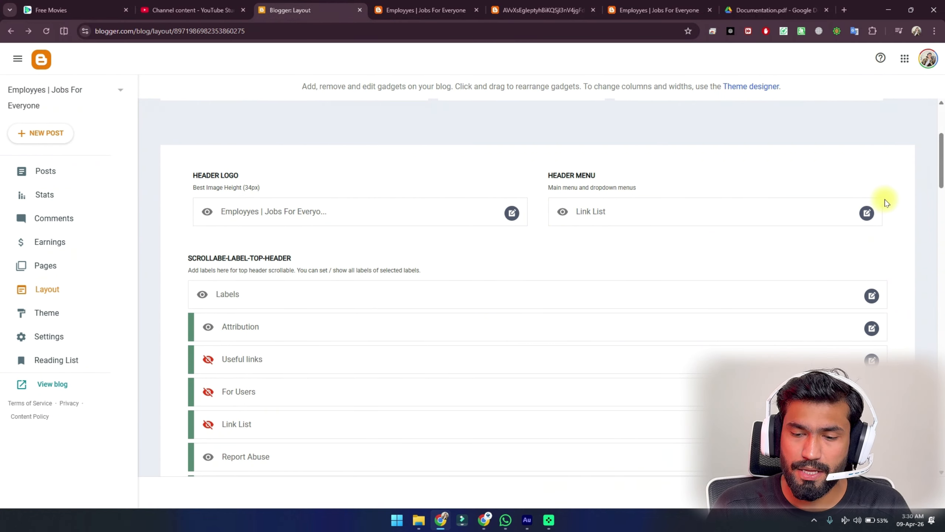
Step: Reopen the Header Menu gadget's settings and look over the live blog's home page before returning to them
left_click(867, 213)
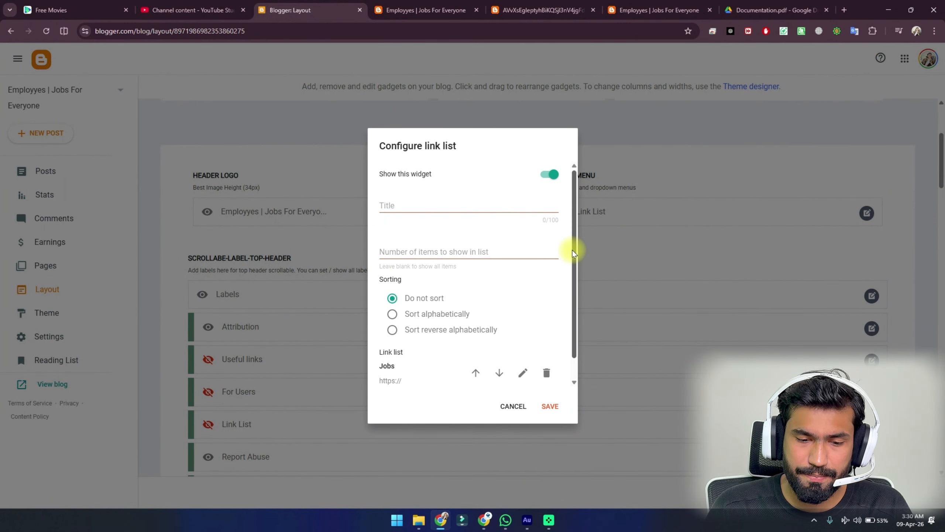
left_click(425, 10)
scroll(629, 256, "down", 10)
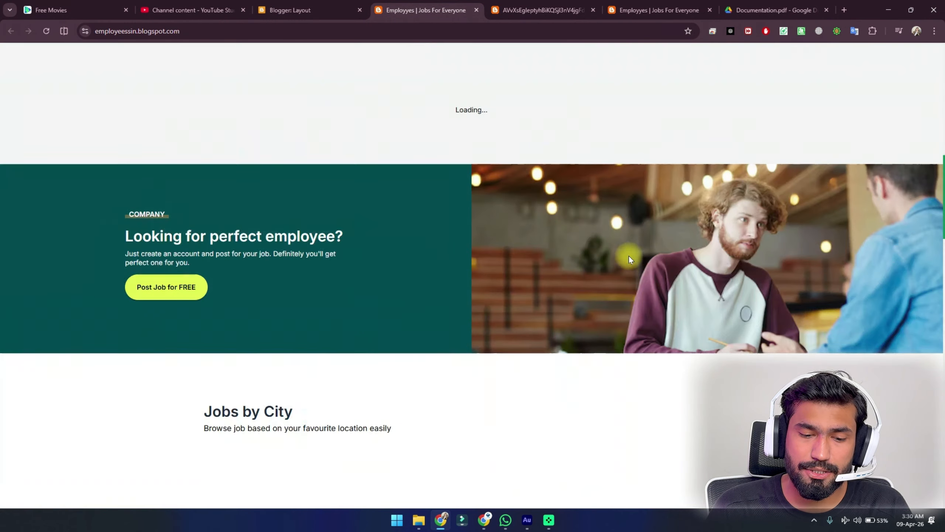
scroll(629, 256, "up", 6)
scroll(629, 256, "up", 5)
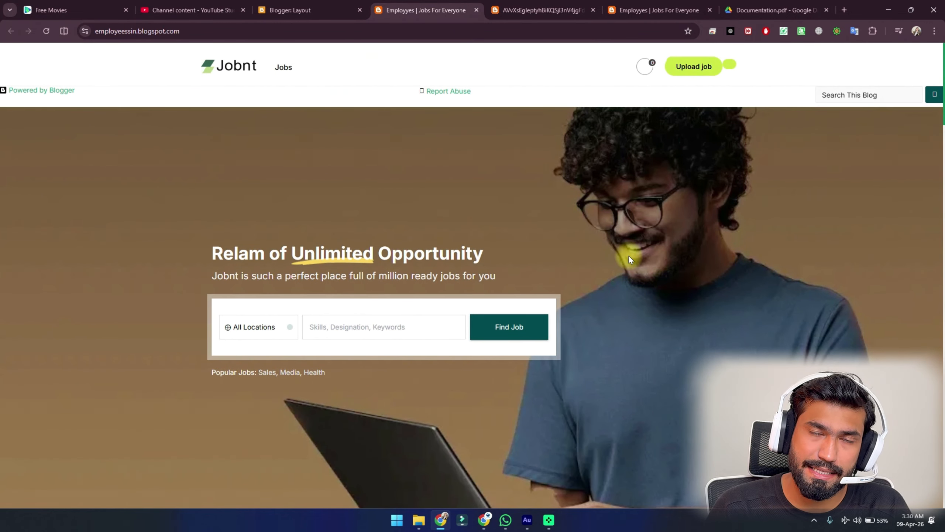
left_click(334, 10)
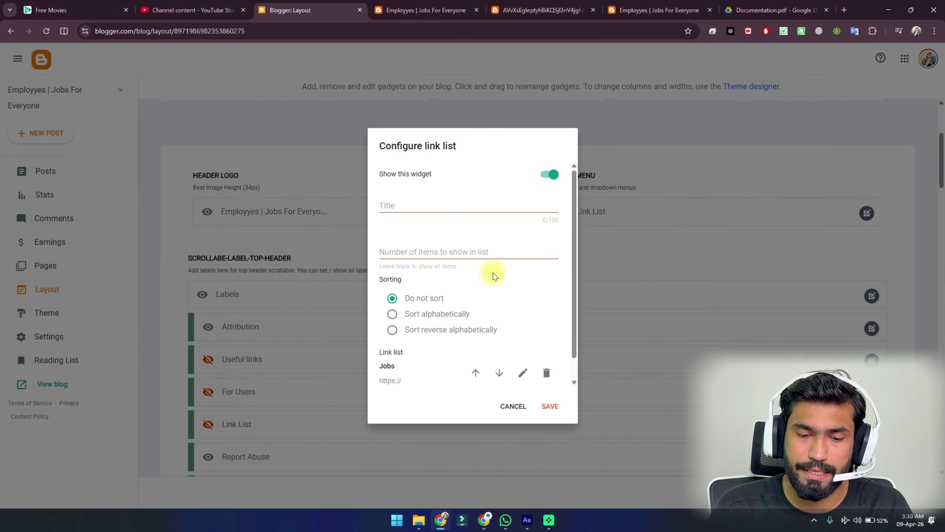
Step: Add two new items named __Army and _Navy below Jobs in the link list
scroll(493, 272, "down", 1)
left_click(525, 371)
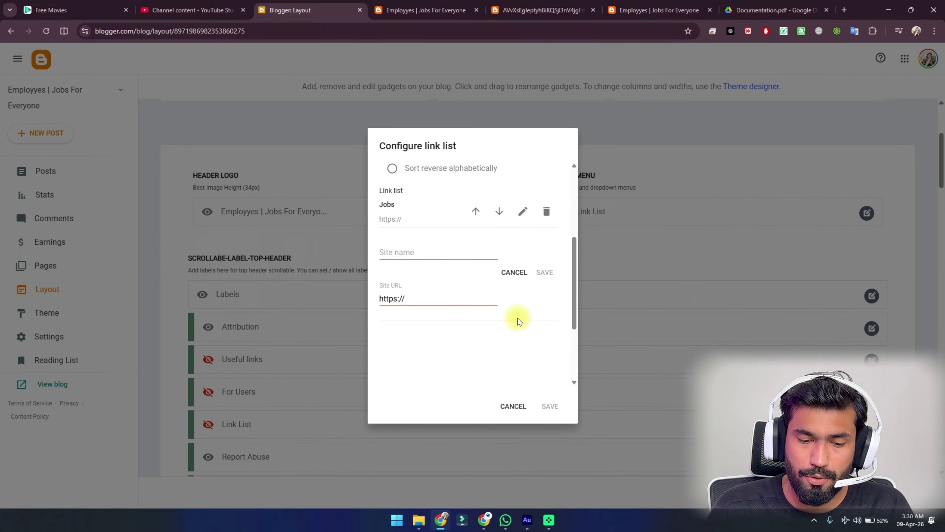
left_click(405, 257)
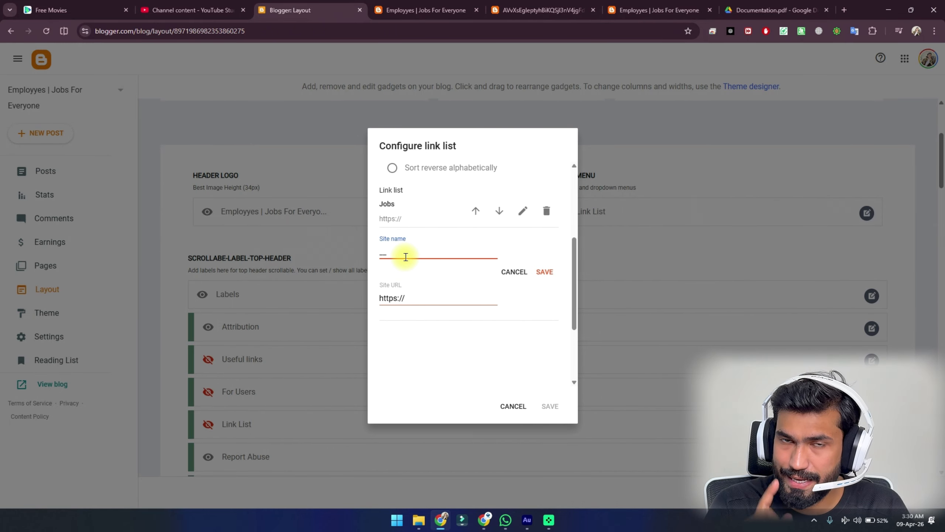
type("__Ar")
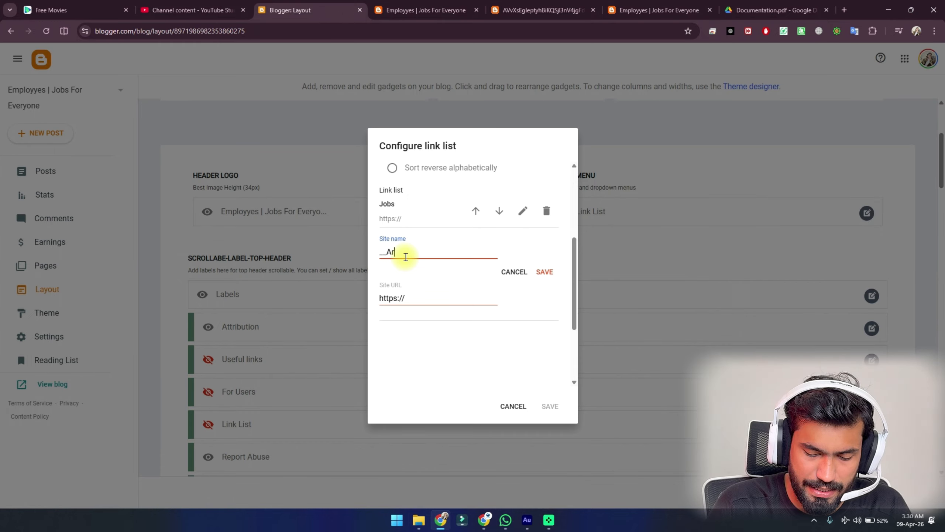
type("my")
left_click(545, 272)
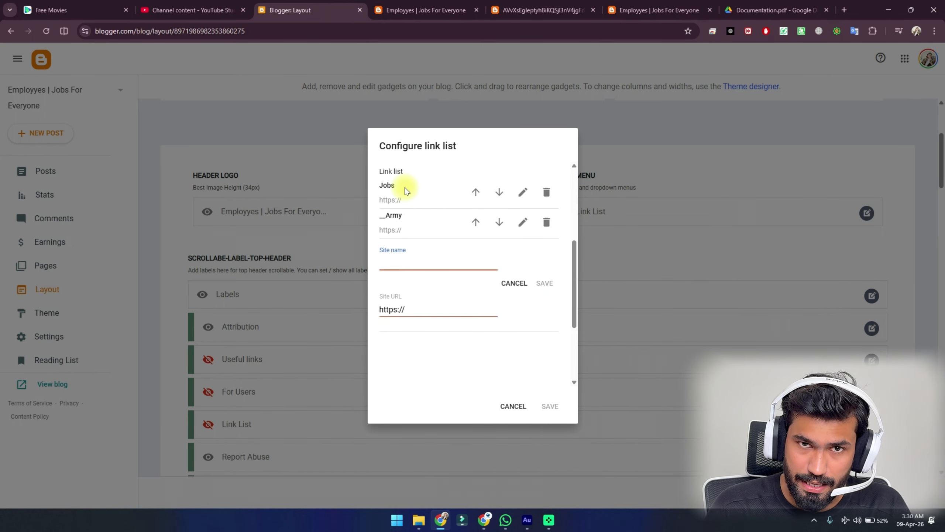
type("_Navy")
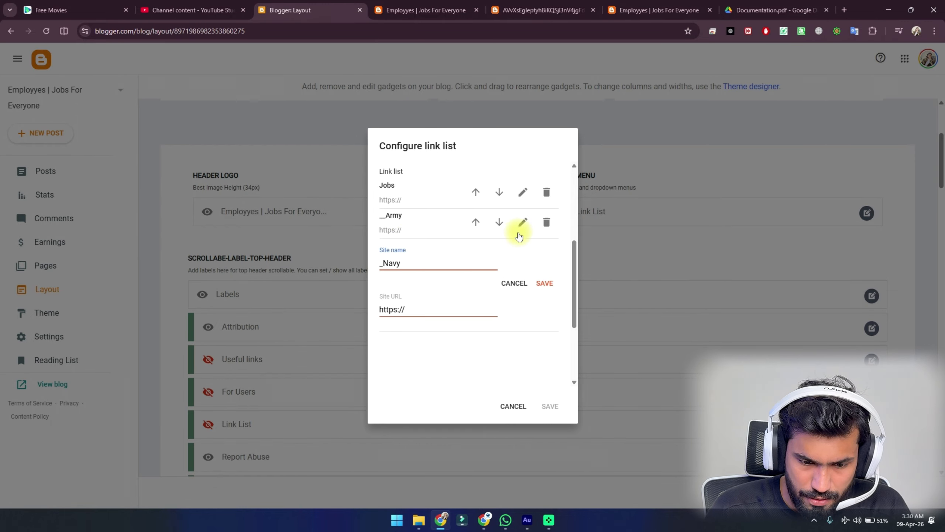
left_click(544, 283)
Step: Rename the __Army item to _Army in the link list
left_click(526, 325)
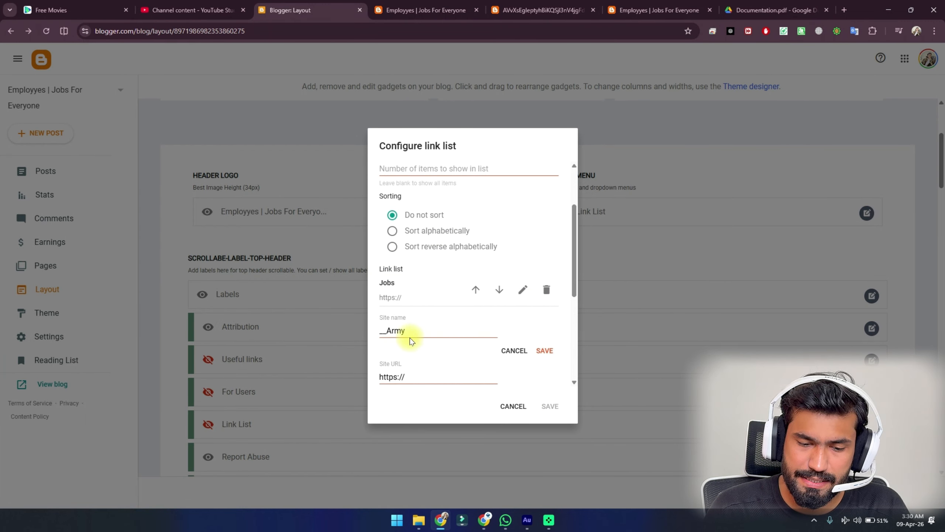
left_click(385, 331)
key("BackSpace")
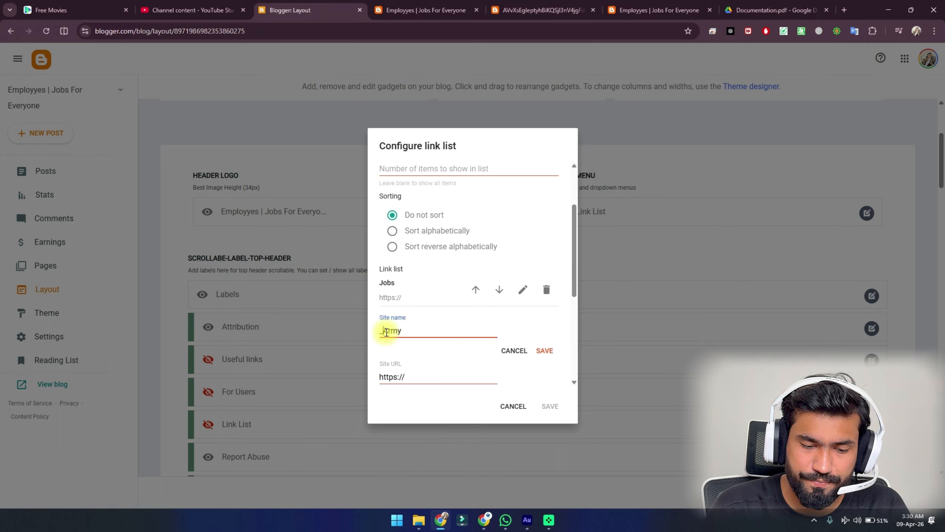
left_click(544, 352)
Step: Add the sub-items __Latest and __OLD below _Navy in the link list and save the gadget
left_click(510, 375)
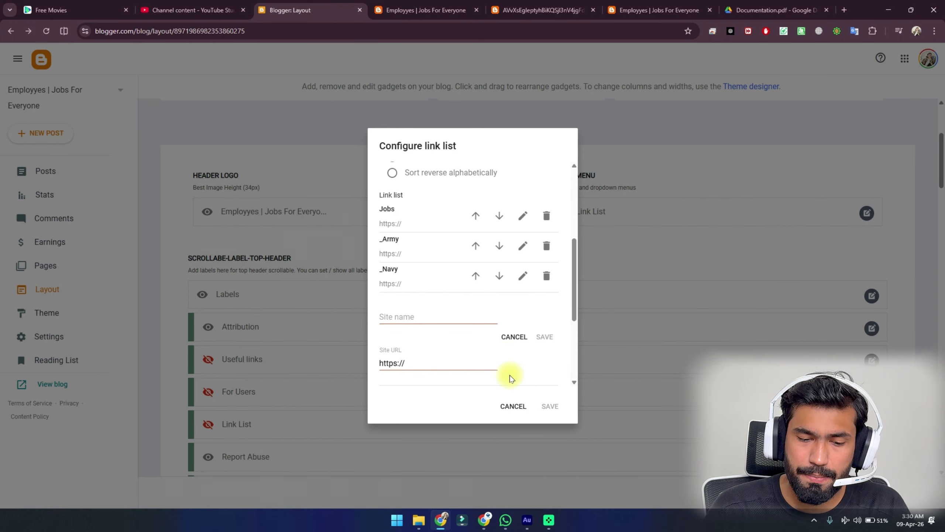
left_click(409, 251)
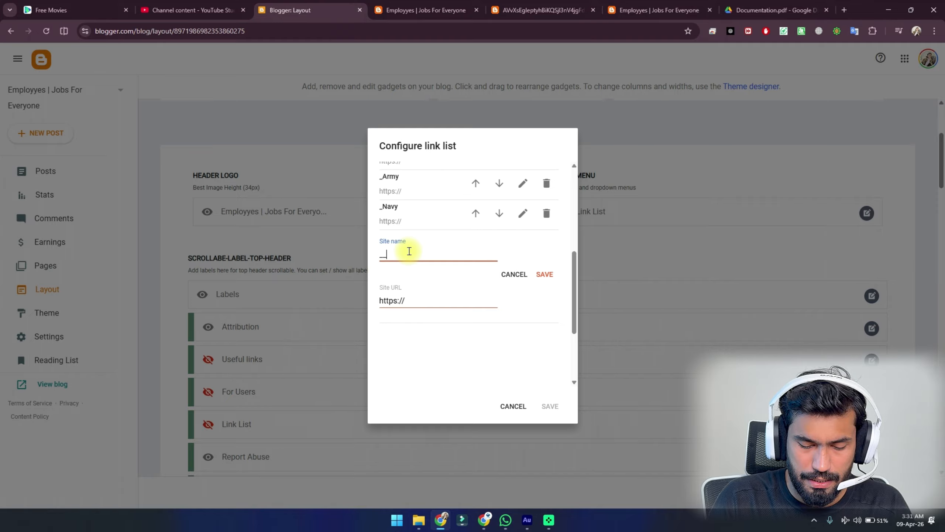
left_click(545, 274)
left_click(517, 375)
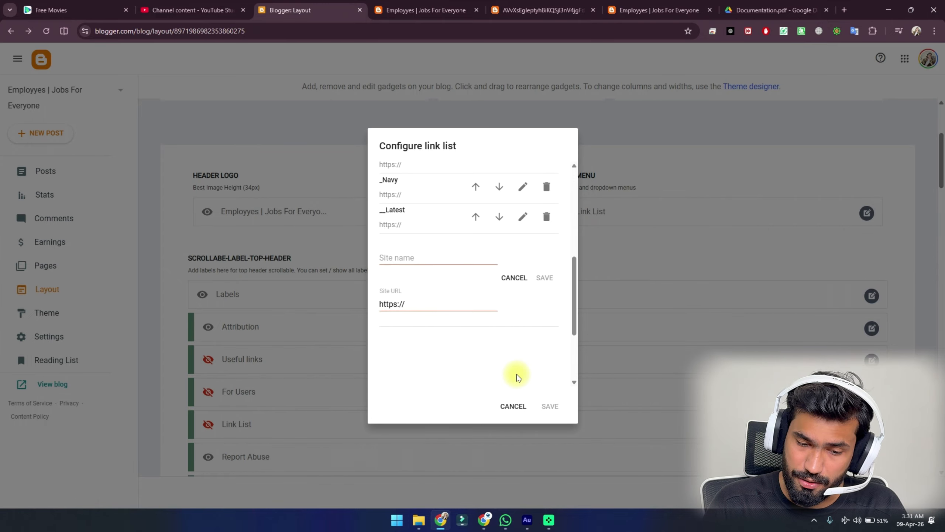
left_click(403, 252)
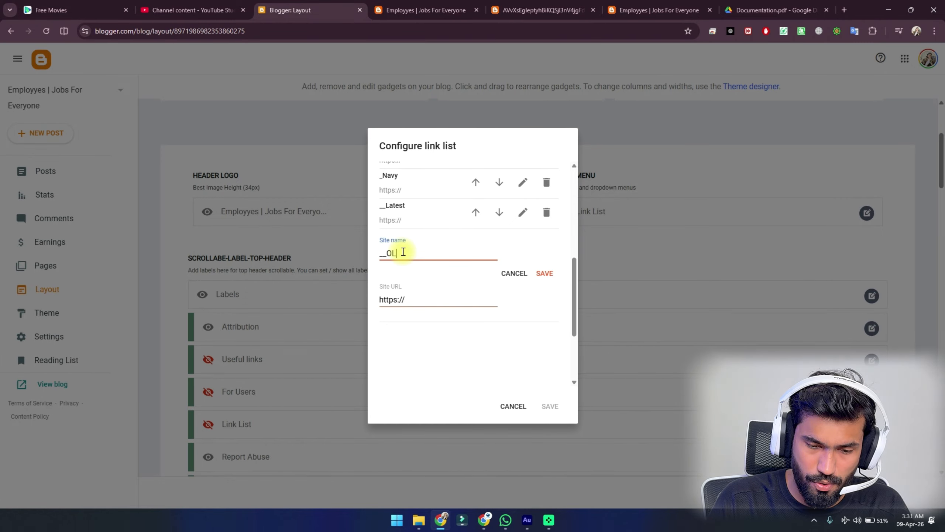
type("__OLD")
left_click(544, 272)
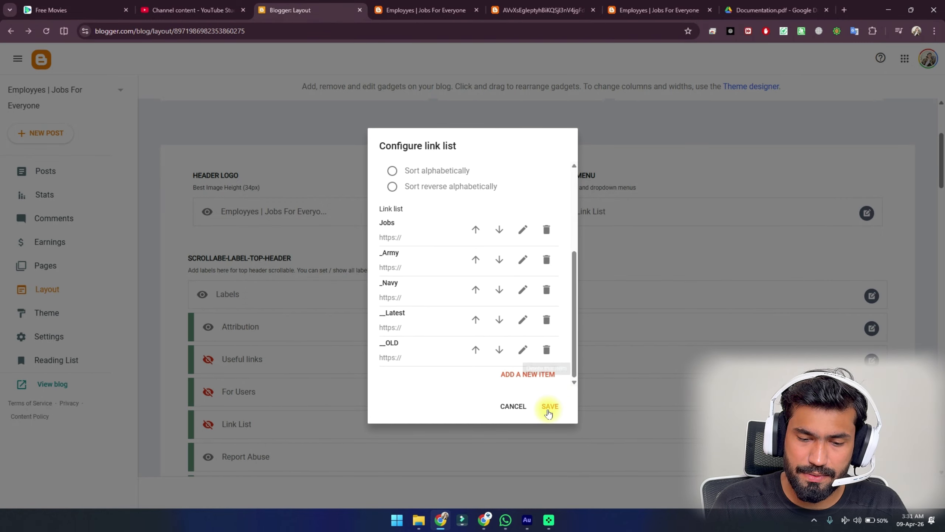
left_click(549, 408)
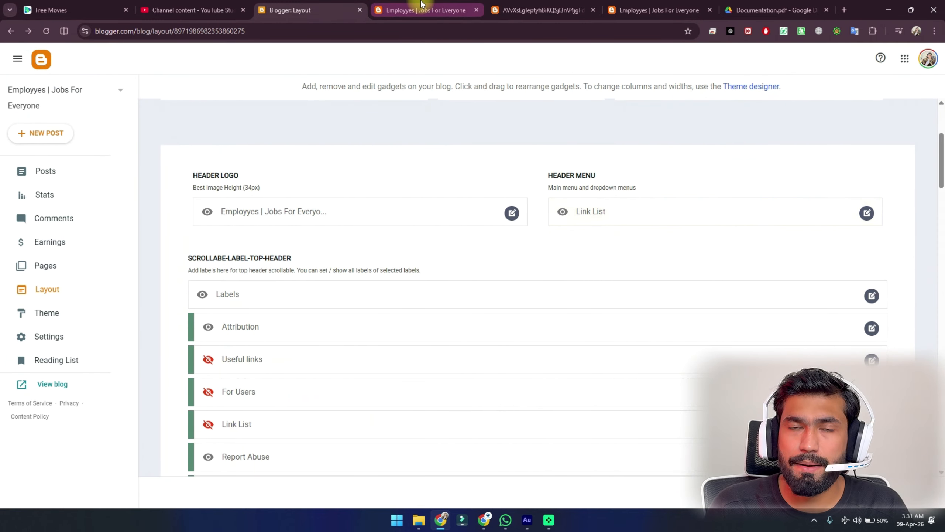
Step: Reload the live blog and examine the Jobs dropdown and its Navy submenu in the header
left_click(417, 3)
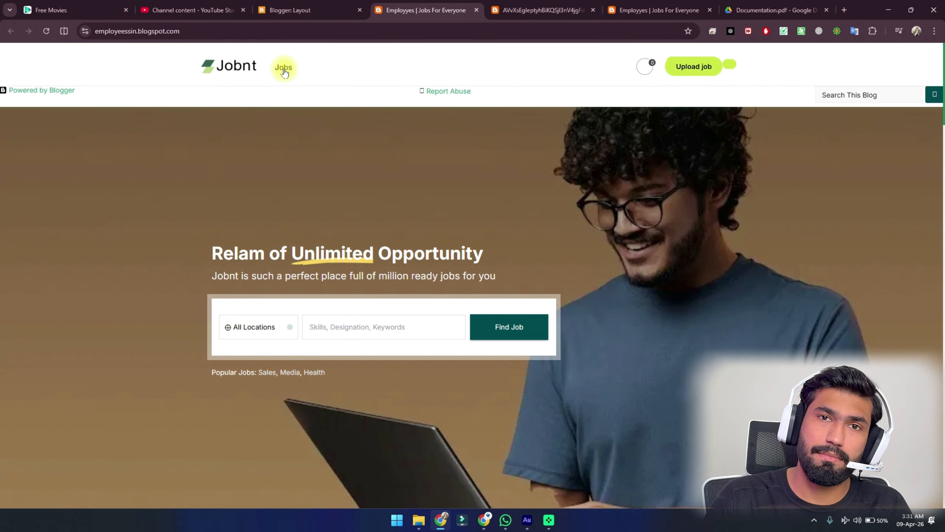
left_click(46, 32)
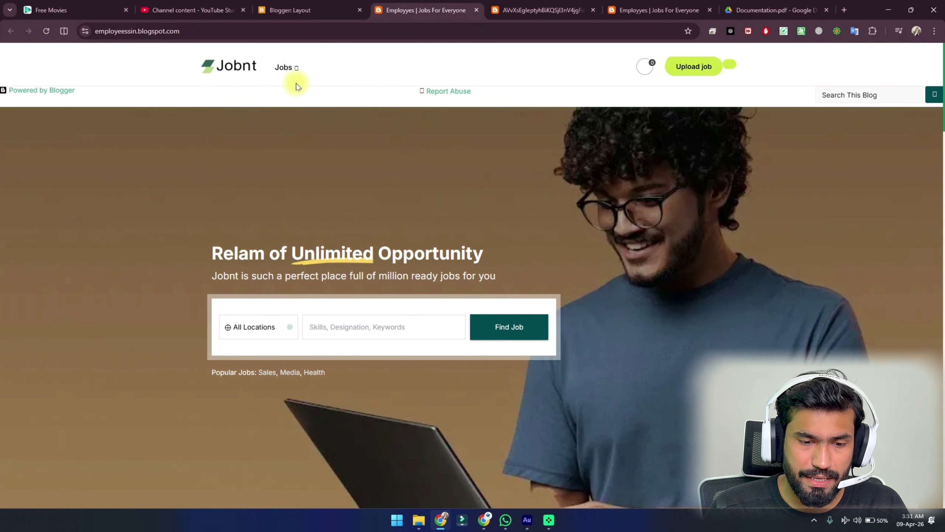
mouse_move(291, 70)
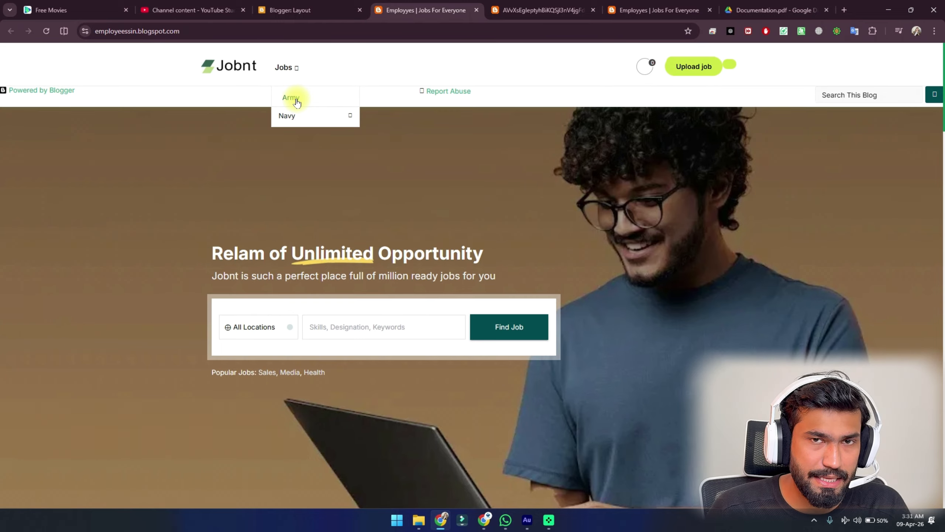
mouse_move(308, 118)
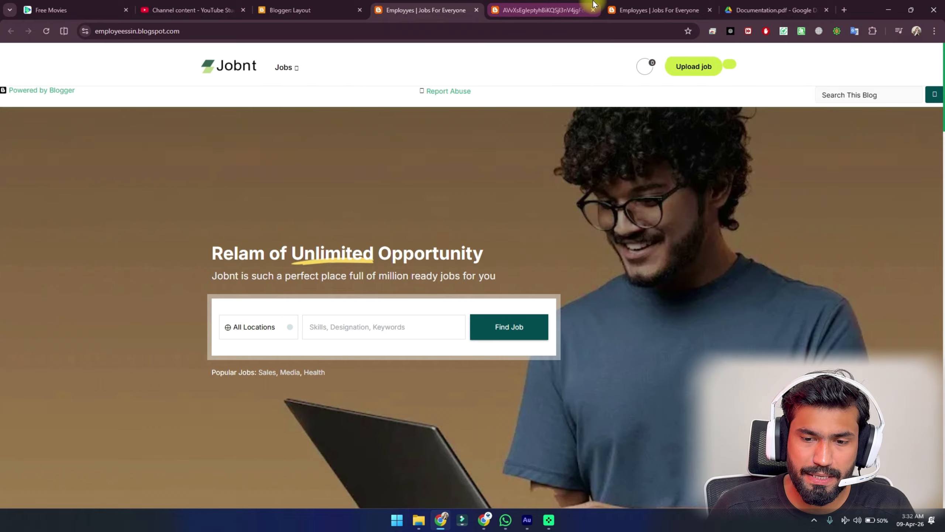
Step: Copy the web address of the Documentation.pdf page on Google Drive
left_click(759, 4)
left_click(407, 30)
key("ctrl+c")
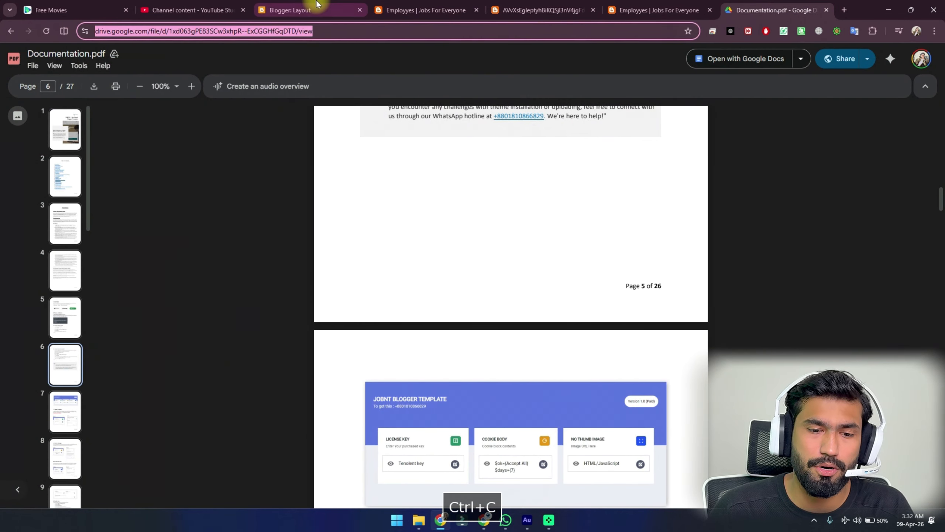
Step: In the Header Menu gadget, set the Jobs item's site URL to the copied Documentation.pdf address and save
left_click(317, 5)
left_click(867, 213)
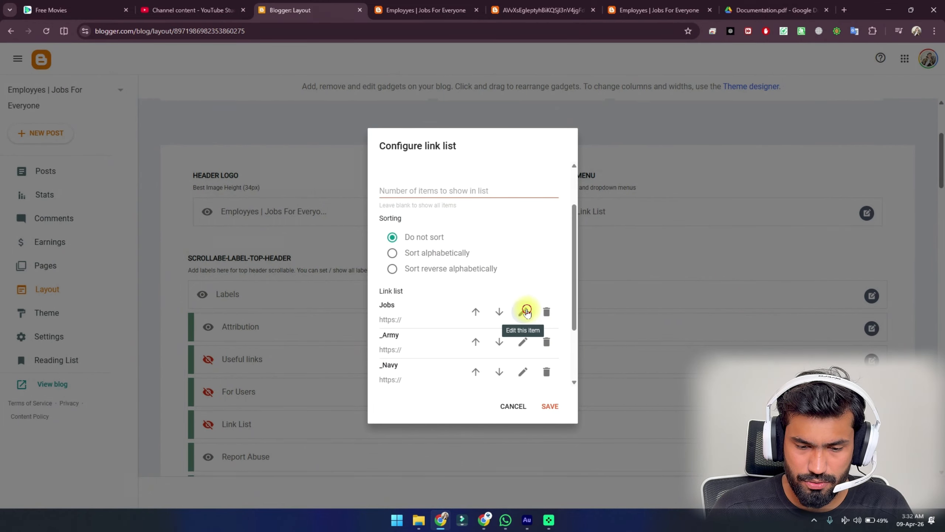
left_click(523, 311)
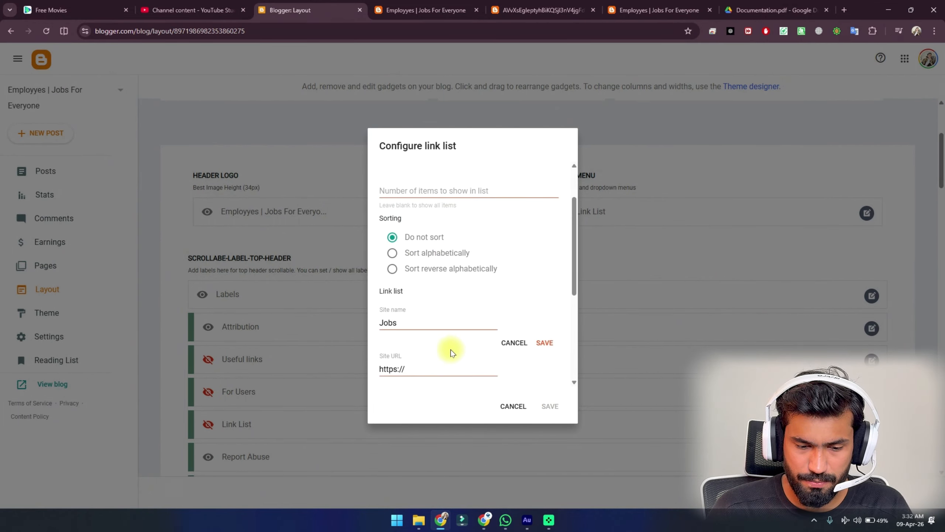
left_click(422, 365)
key("ctrl+v")
left_click(543, 343)
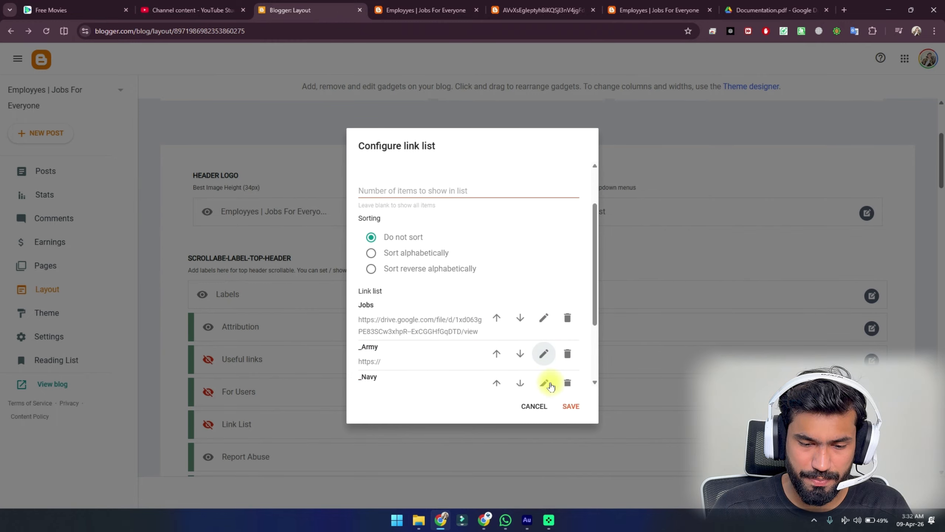
left_click(570, 406)
Step: Test the Jobs link in the live blog's header and return to the blog's home page
left_click(424, 10)
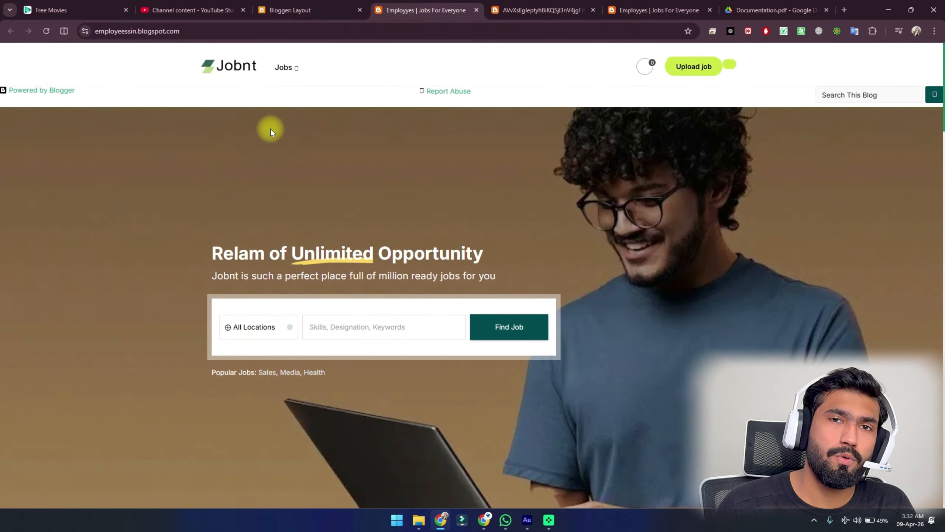
left_click(278, 69)
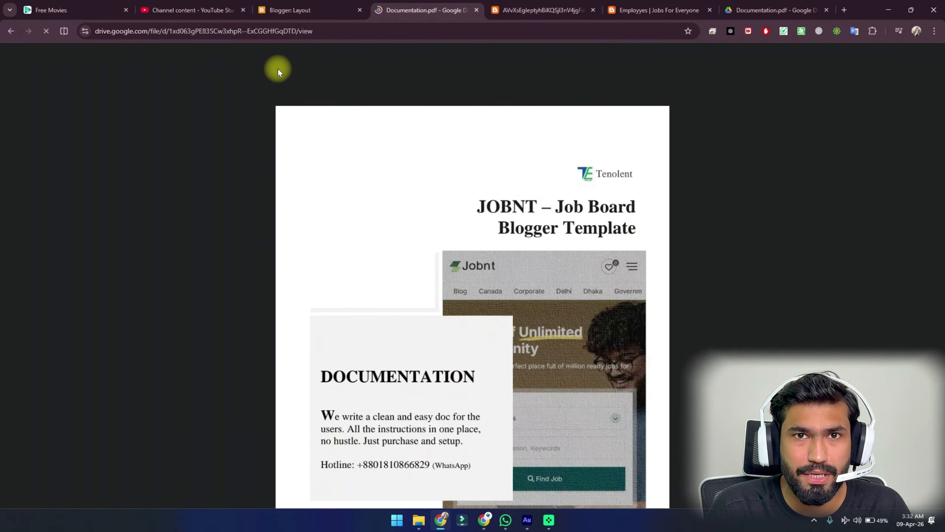
left_click(11, 31)
Step: Remove the Attribution gadget from the Scrollabe-Label-Top-Header section of the blog's layout
left_click(324, 5)
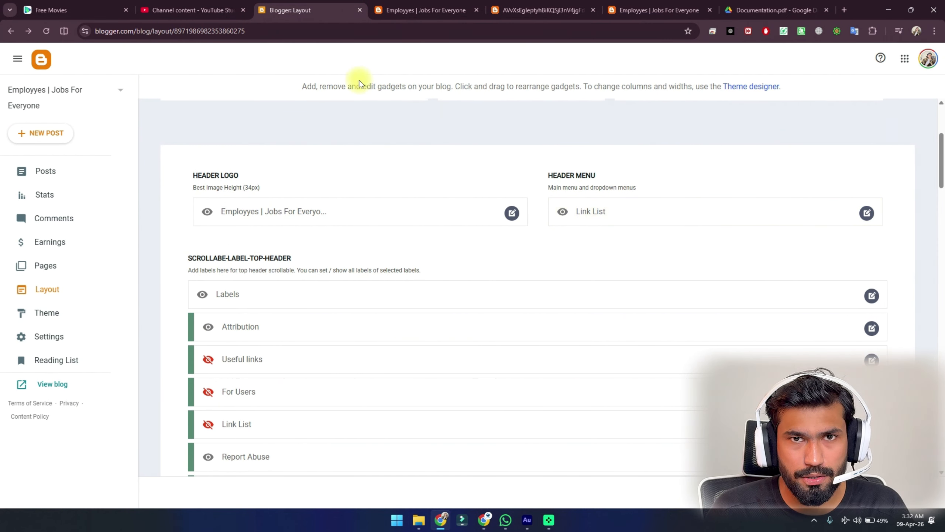
scroll(428, 197, "down", 2)
left_click(385, 5)
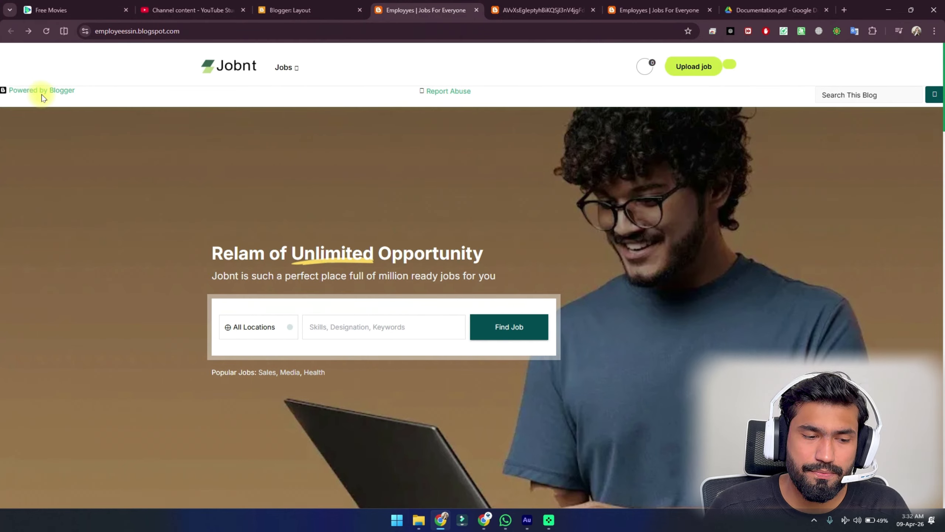
left_click(343, 9)
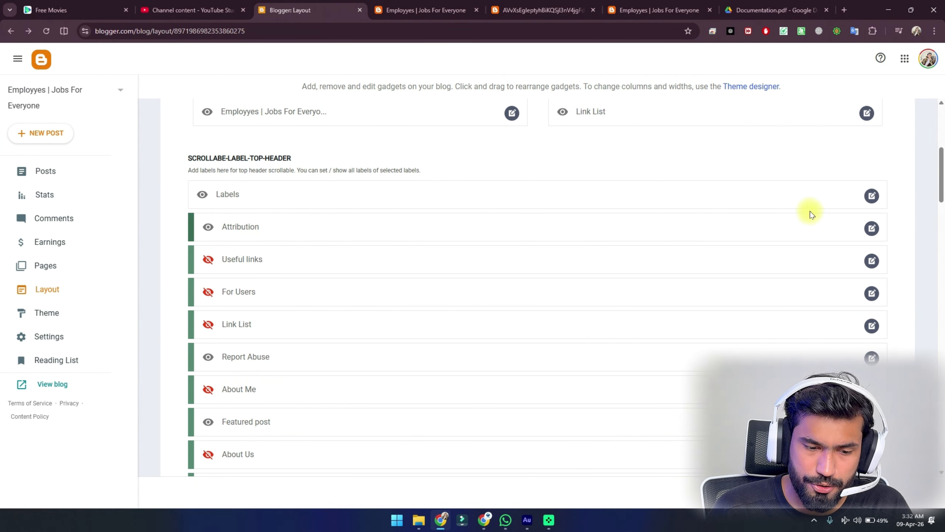
left_click(872, 228)
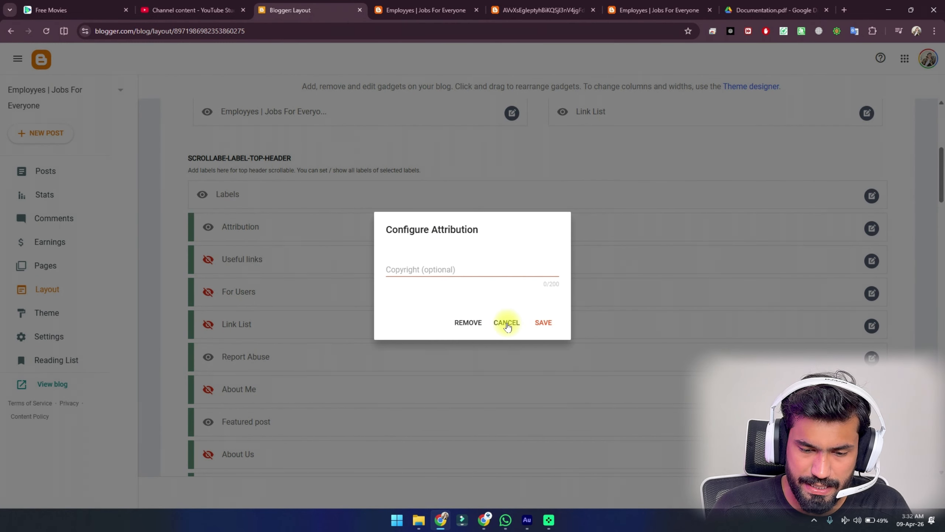
left_click(470, 323)
left_click(538, 302)
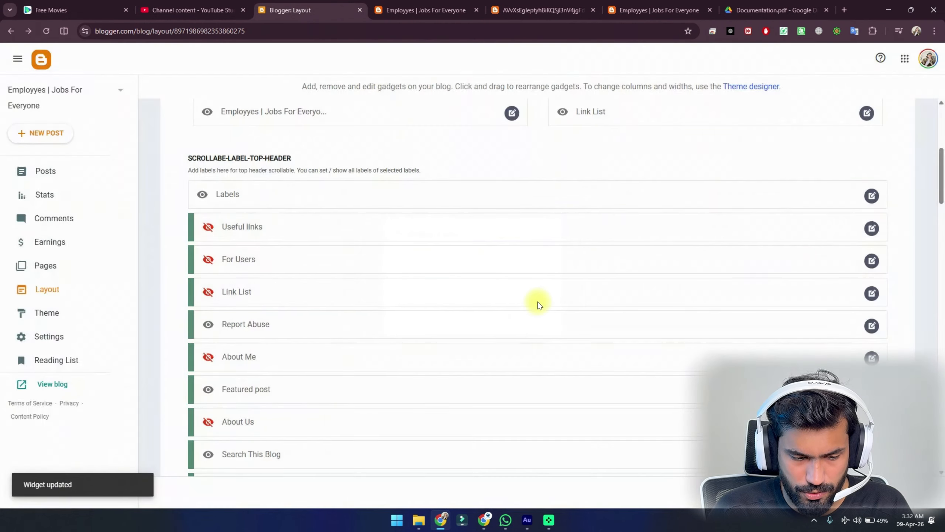
Step: Remove the Report Abuse and Featured post gadgets from the Scrollabe-Label-Top-Header section
left_click(621, 331)
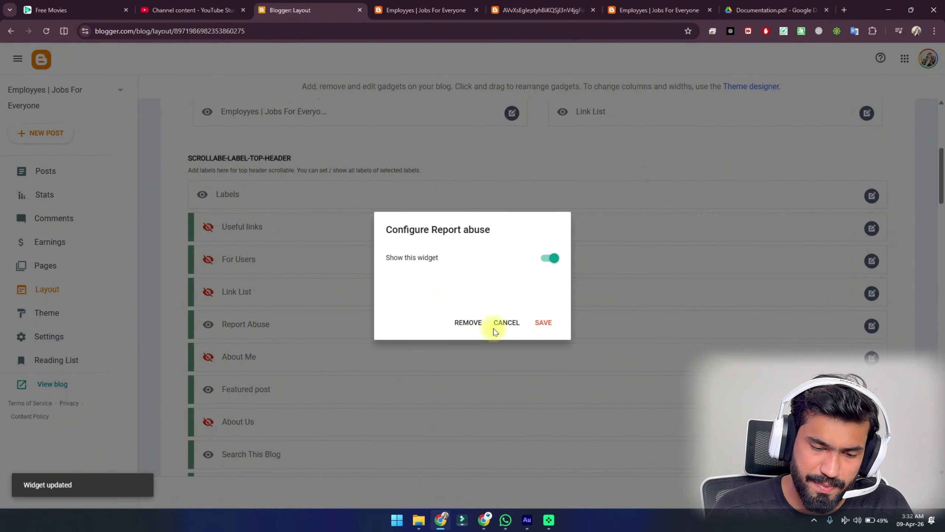
left_click(468, 322)
left_click(541, 304)
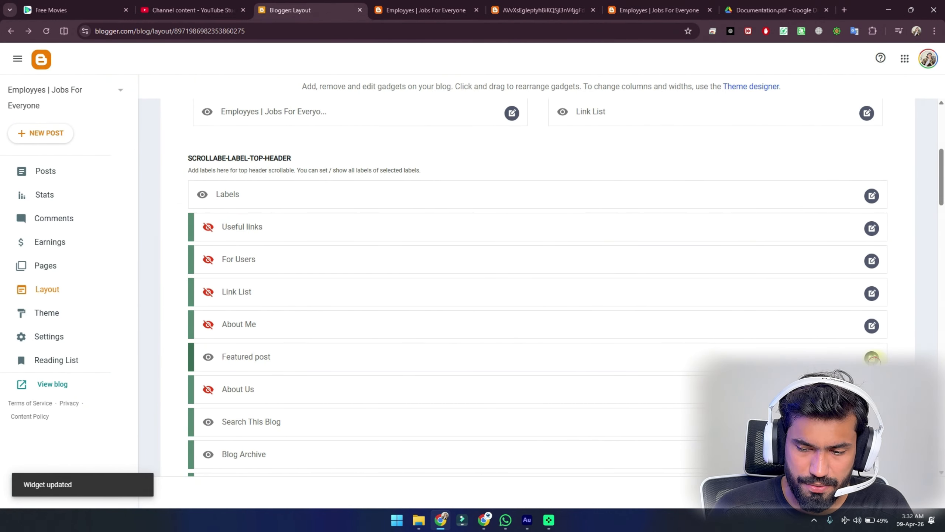
left_click(871, 357)
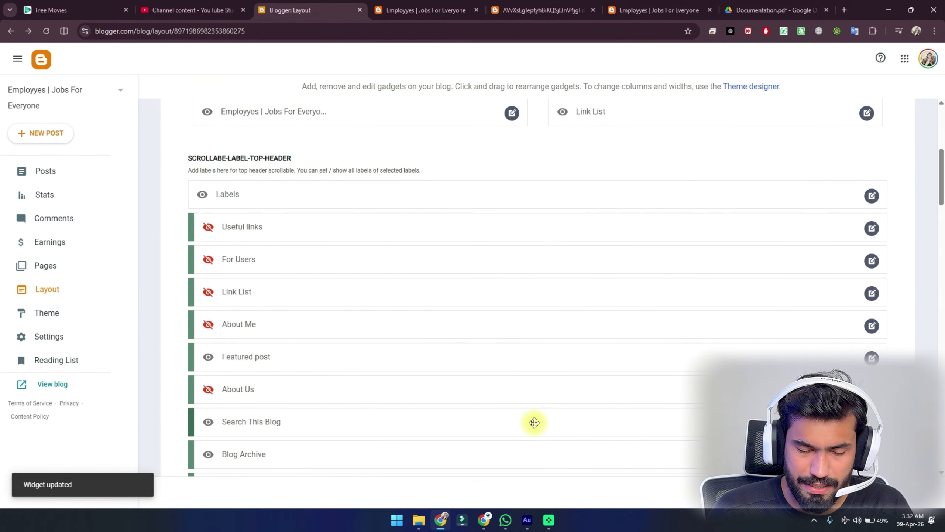
left_click(468, 366)
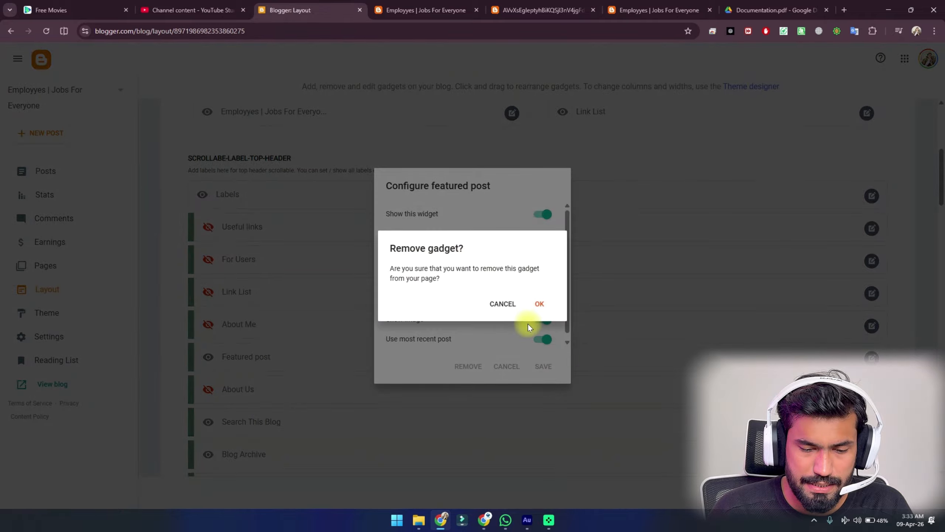
left_click(539, 303)
Step: Remove the Search This Blog and Blog Archive gadgets from the Scrollabe-Label-Top-Header section
scroll(540, 300, "down", 3)
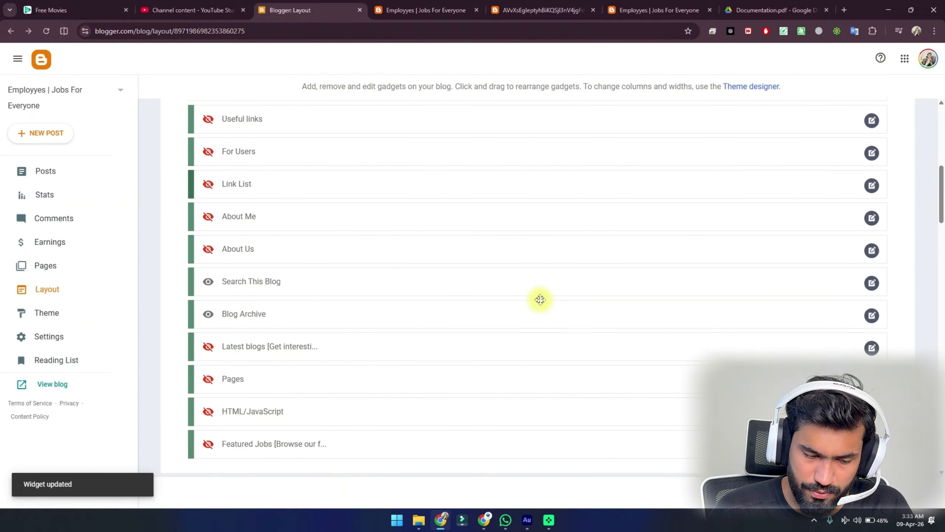
left_click(380, 7)
left_click(323, 9)
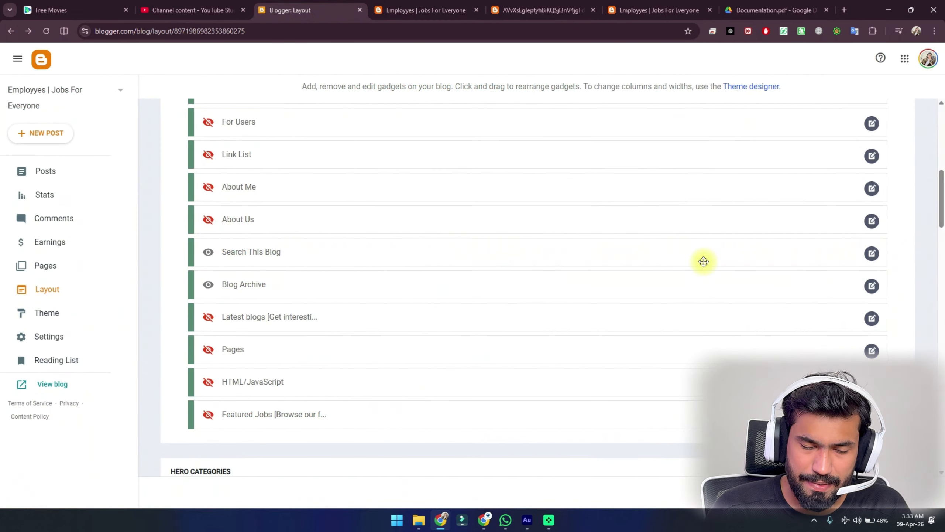
left_click(872, 253)
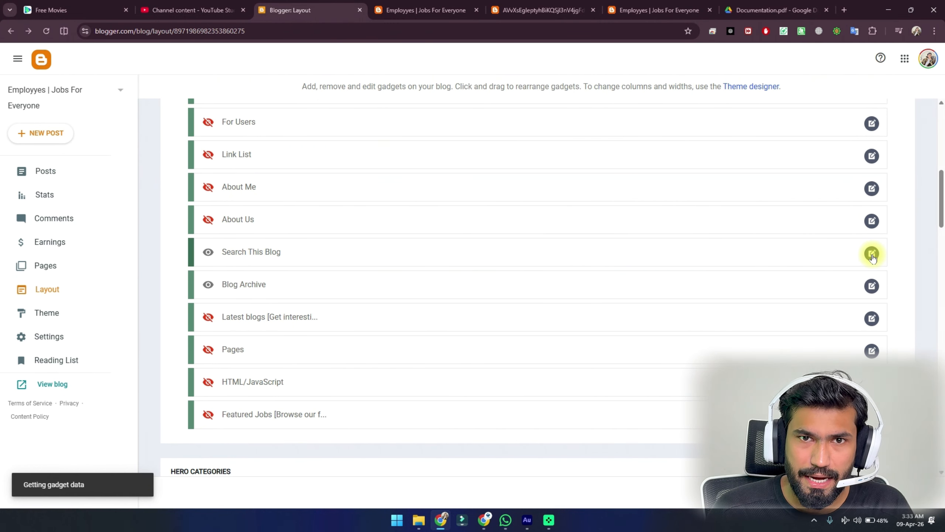
left_click(467, 327)
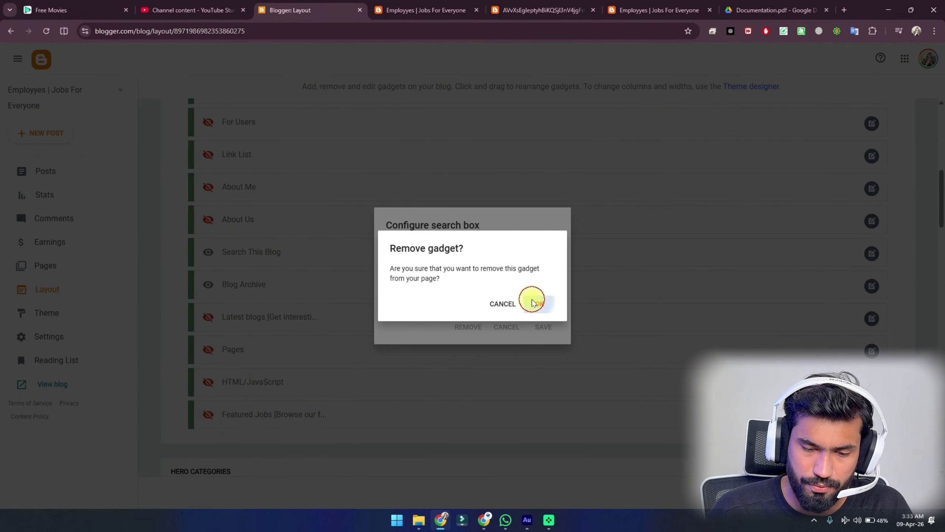
left_click(536, 300)
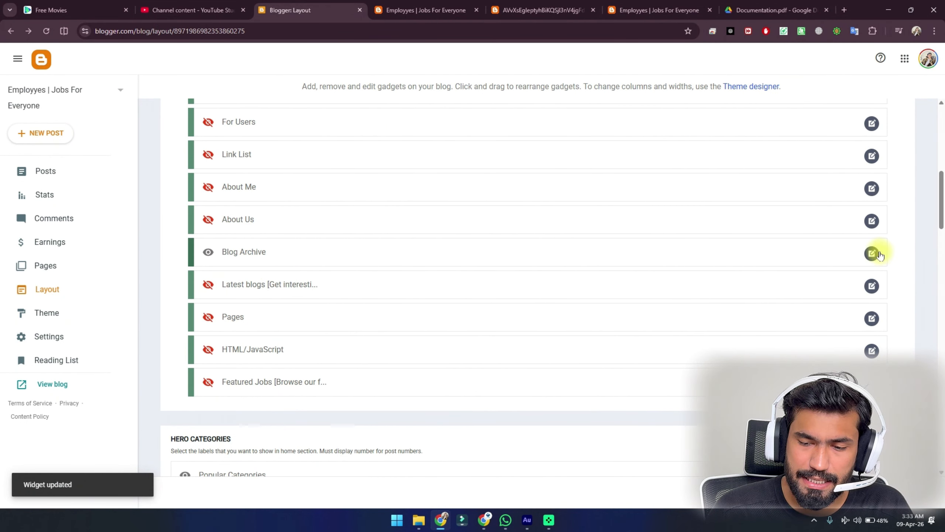
left_click(872, 255)
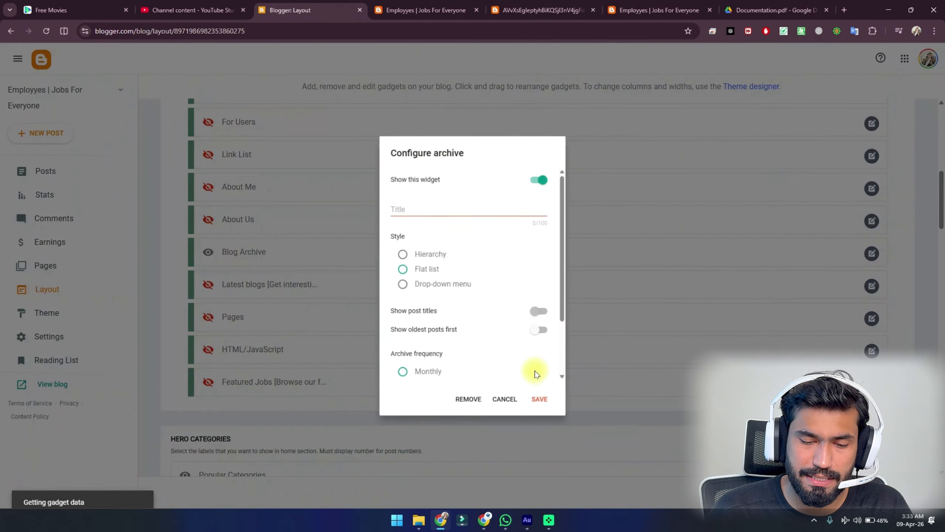
left_click(468, 405)
left_click(539, 304)
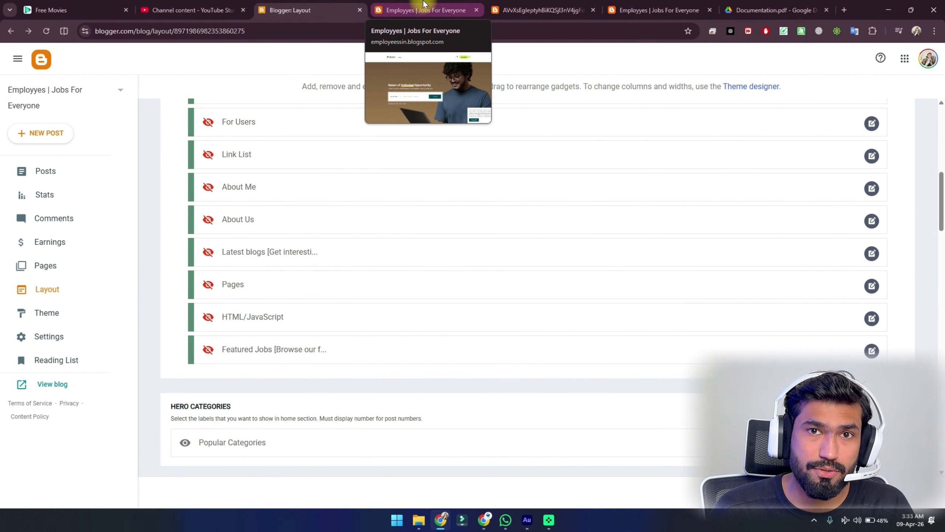
Step: Reload the live blog and examine its header and homepage sections against the matching sections of the Blogger layout
right_click(424, 5)
left_click(474, 77)
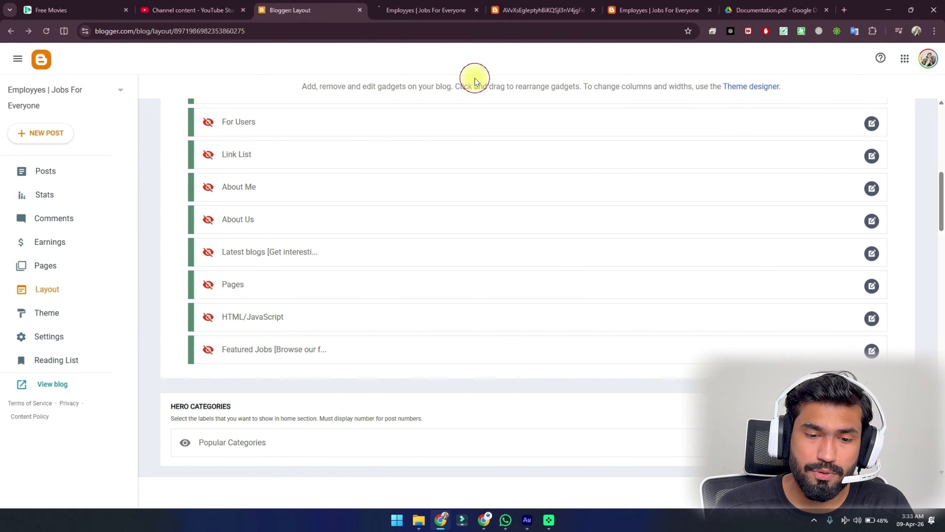
left_click(413, 8)
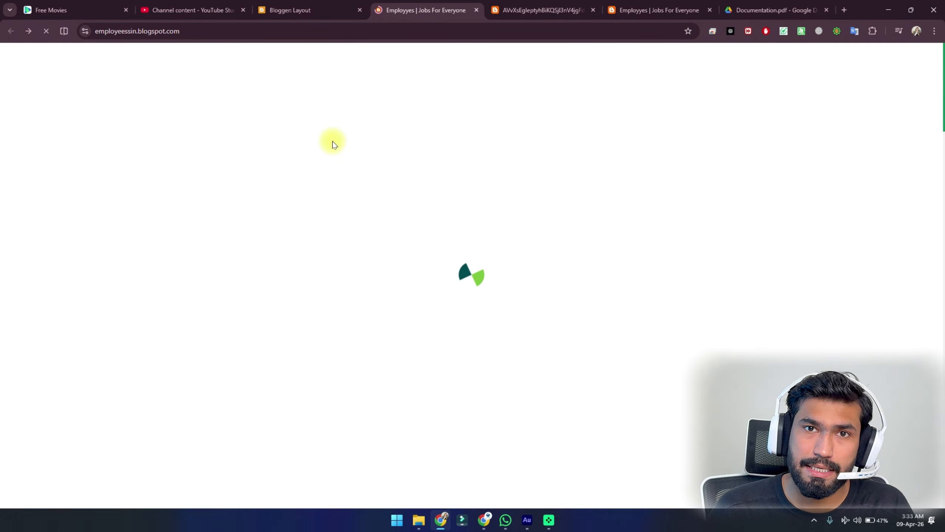
scroll(332, 141, "down", 3)
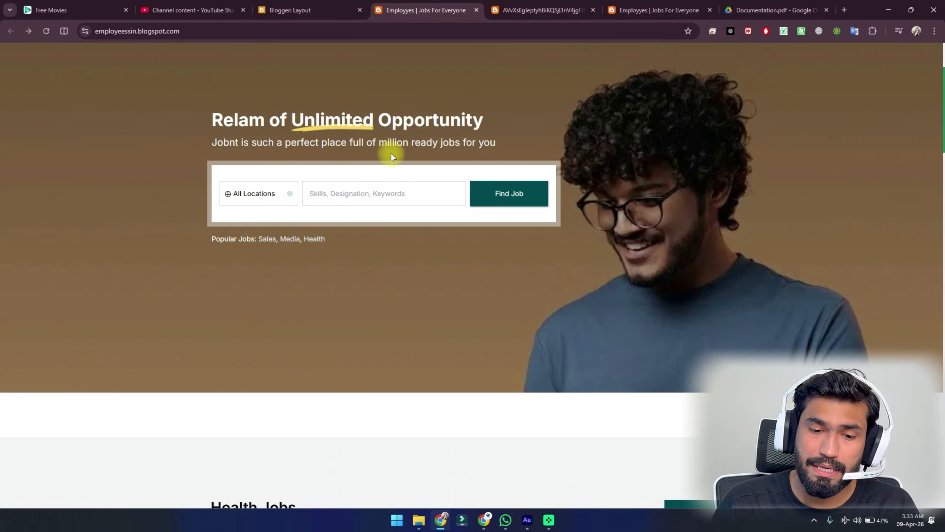
scroll(392, 154, "down", 20)
scroll(391, 154, "down", 5)
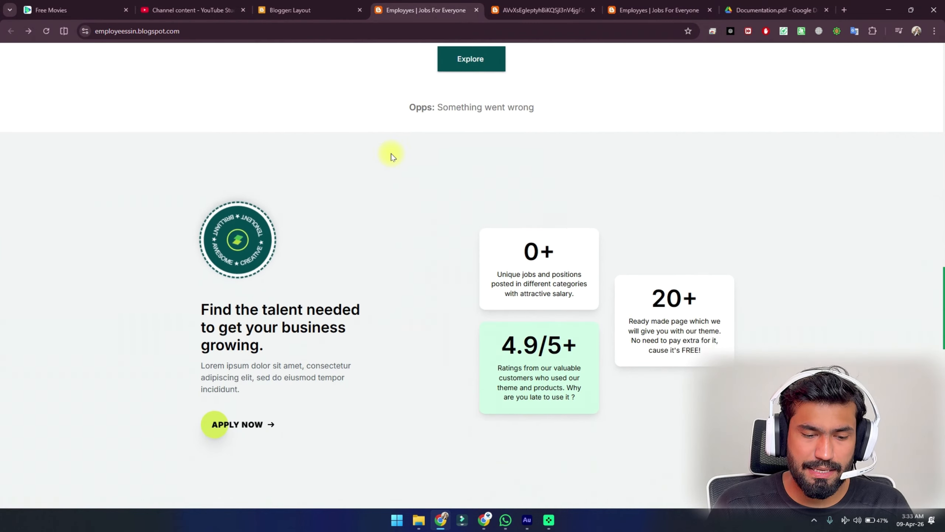
scroll(296, 317, "up", 1)
scroll(296, 317, "up", 15)
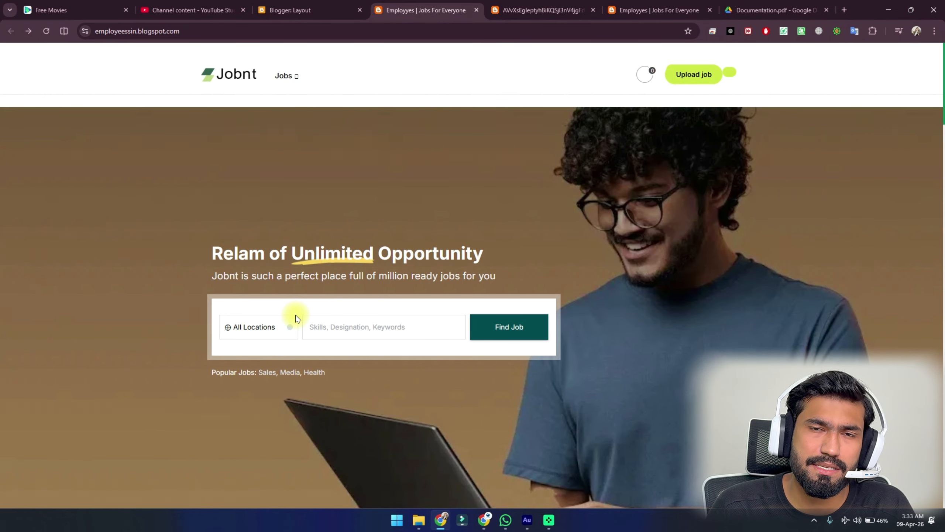
left_click(337, 9)
scroll(525, 395, "down", 15)
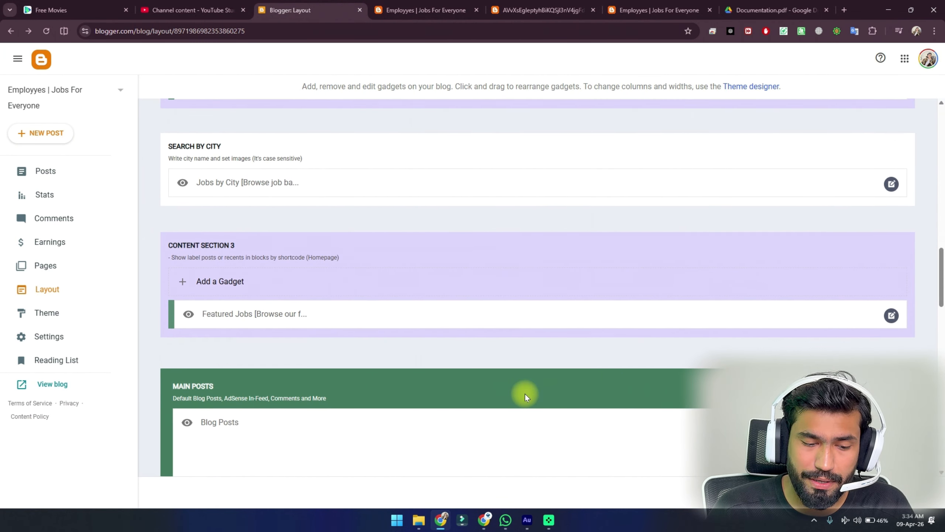
scroll(525, 393, "down", 5)
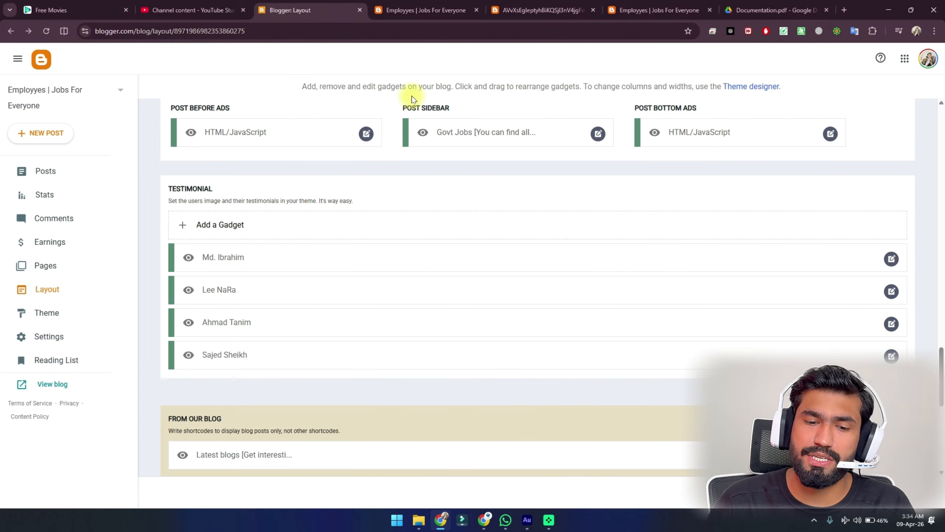
left_click(424, 10)
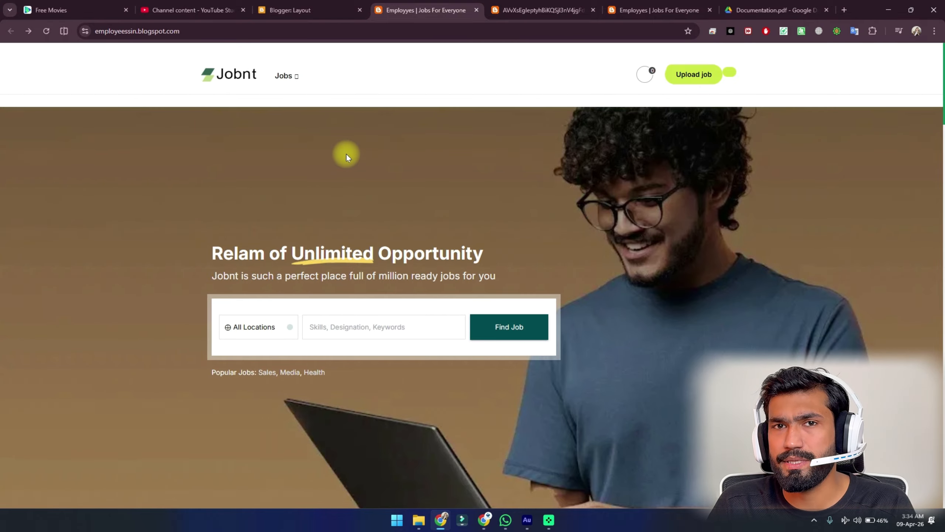
Step: Open the current theme's HTML code for editing in Blogger
left_click(337, 9)
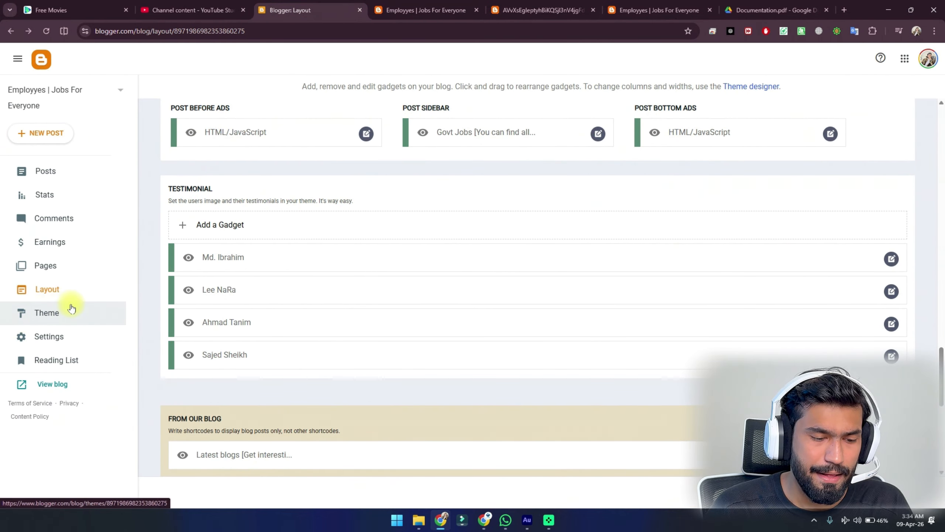
left_click(65, 314)
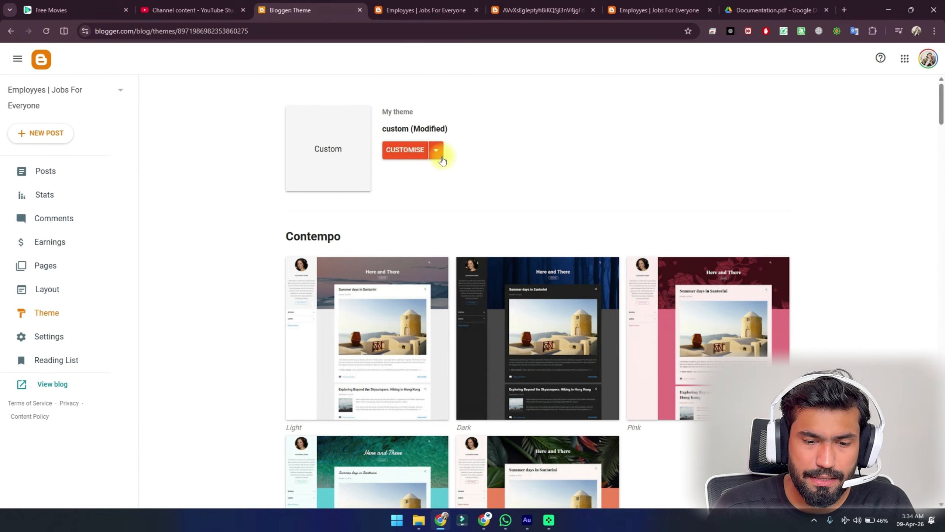
left_click(437, 151)
left_click(317, 227)
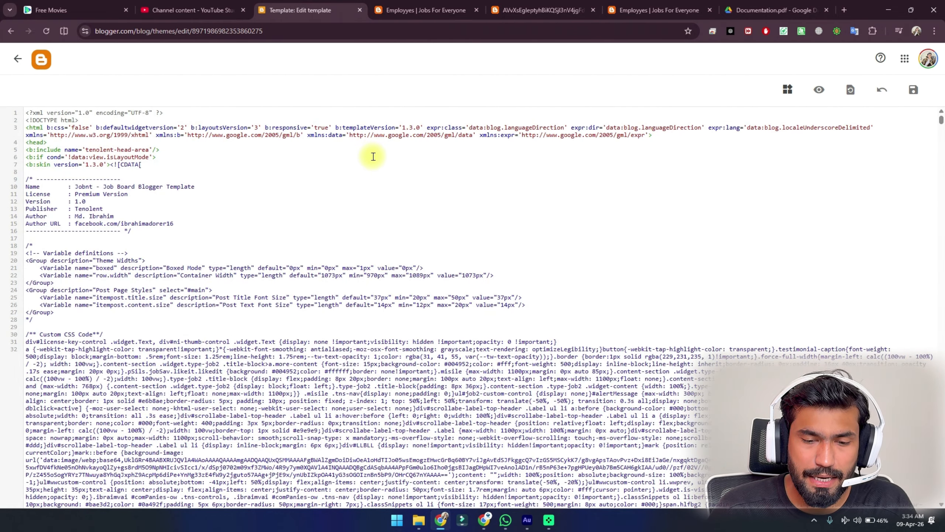
Step: Search the theme code for the hero heading word "Relam", taken from the live blog's homepage
key("ctrl+f")
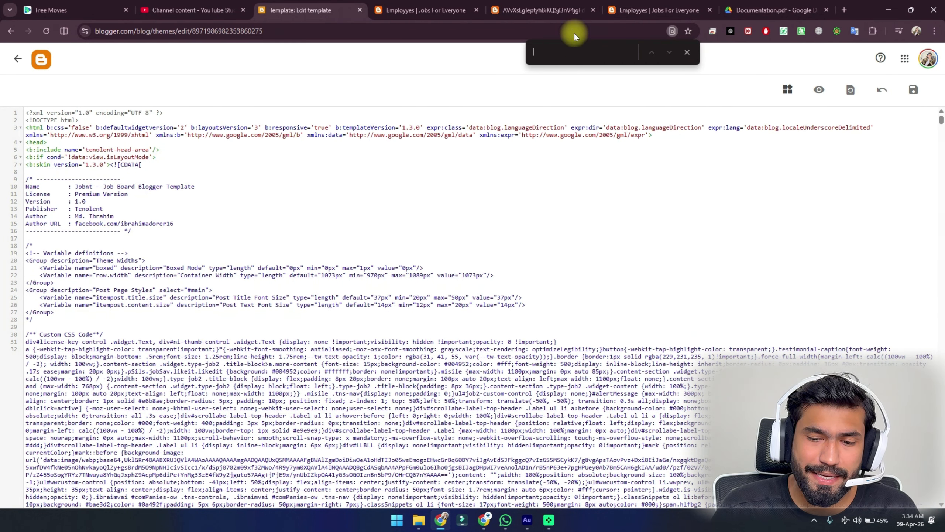
left_click(337, 211)
key("ctrl+f")
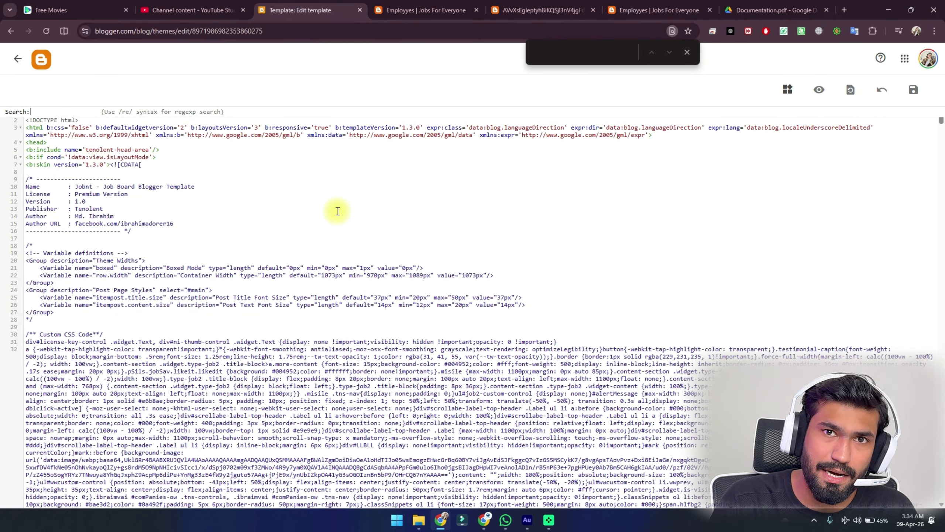
left_click(387, 9)
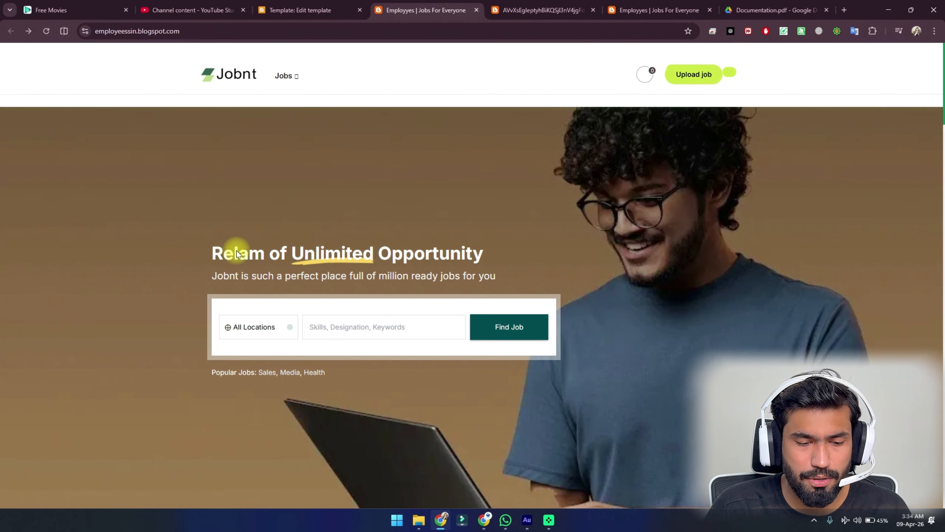
left_click(300, 10)
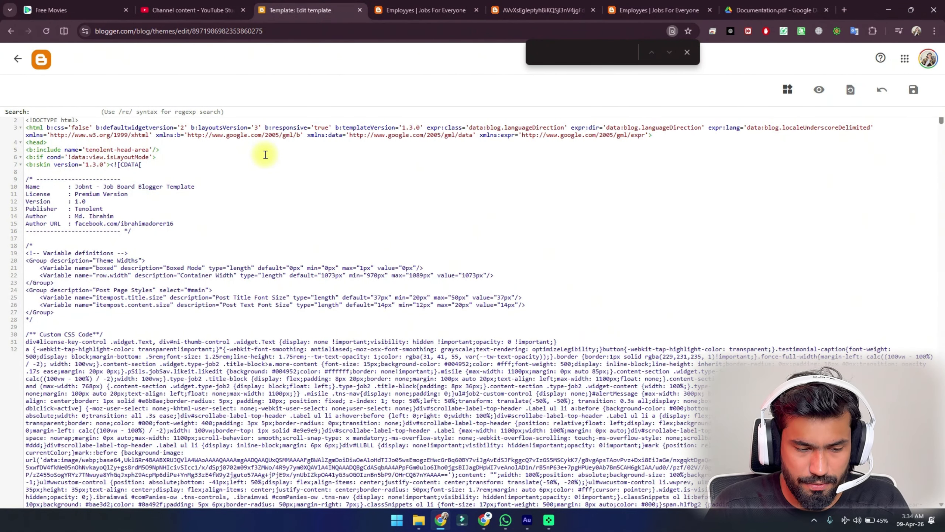
type("Relam")
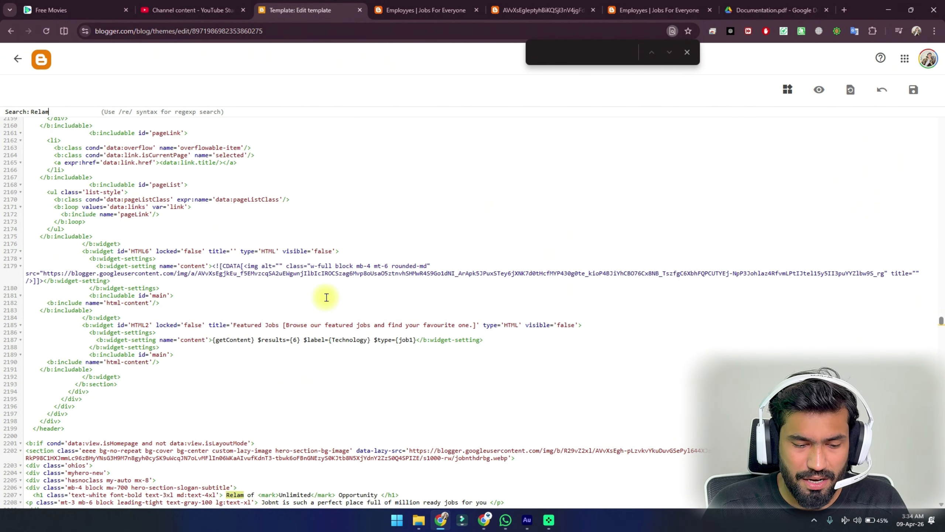
scroll(327, 297, "down", 4)
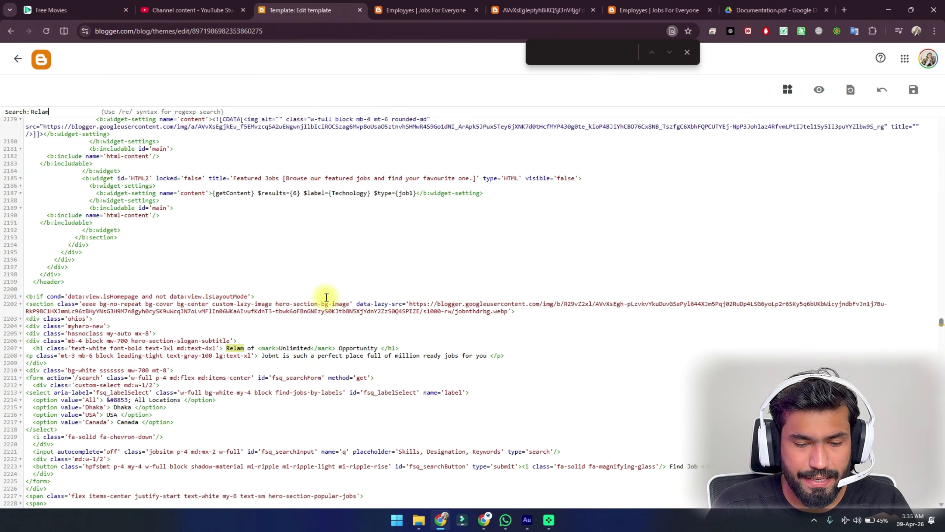
Step: Copy the hero section's background image address from its data-lazy-src attribute and open the image in another browser tab
left_click(408, 304)
left_click(507, 311, "shift")
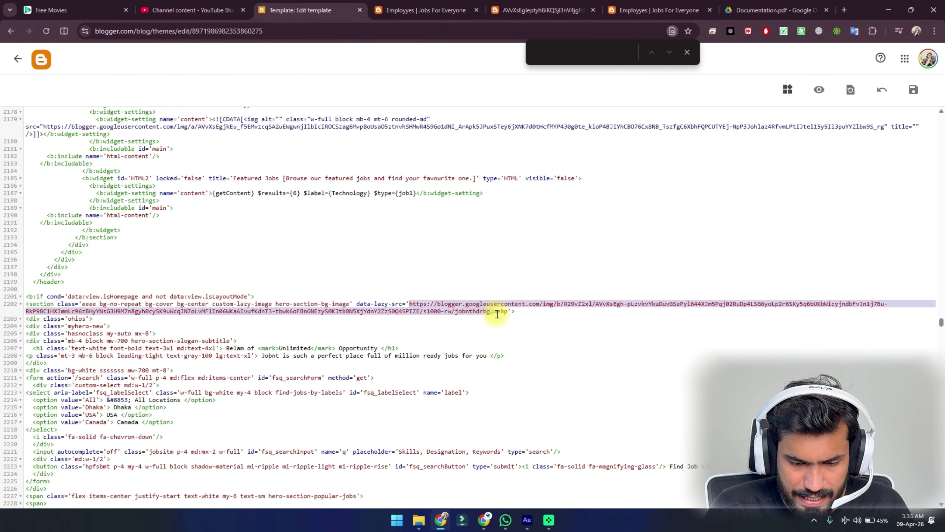
left_click(544, 4)
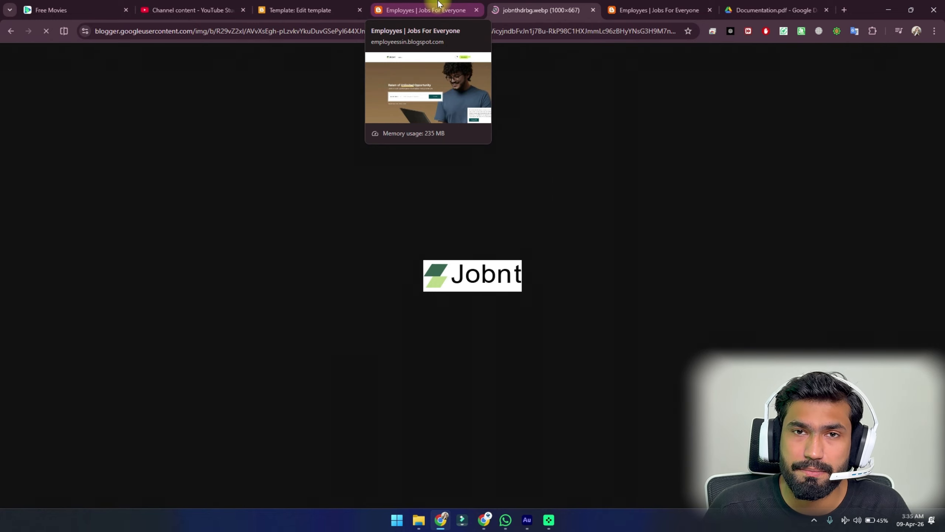
Step: Compare the opened hero background image with the live blog, and replace "Relam of" in the theme code's hero heading with "Employeesin"
left_click(438, 4)
left_click(526, 3)
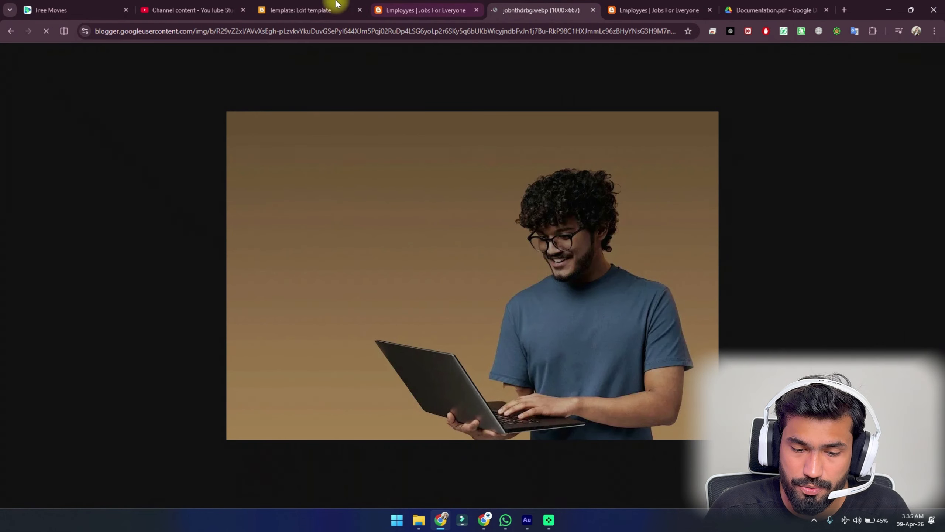
left_click(318, 8)
left_click(260, 348)
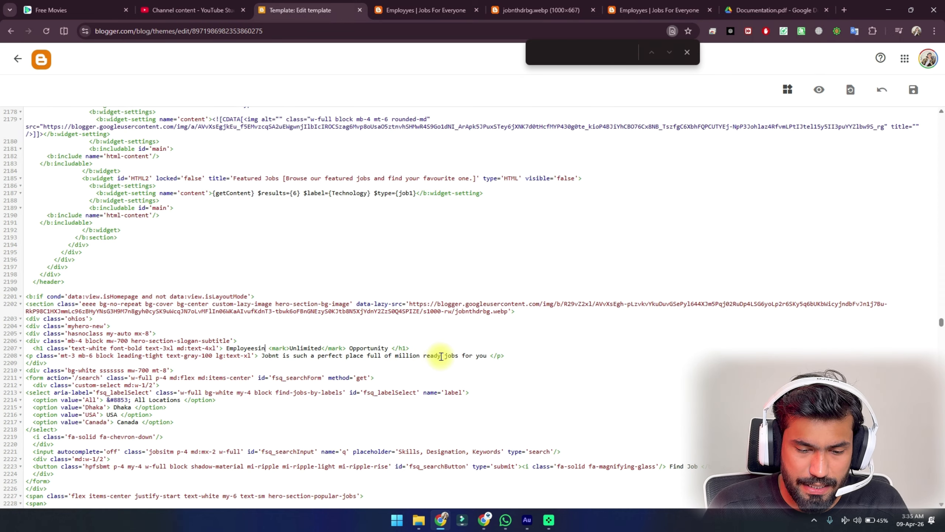
Step: Replace the middle of the hero subtitle before "jobs for you" with the creator's handle, add a space before the "t" of "Jobnt", and save the theme
left_click_drag(441, 356, 281, 356)
type("MAHMADOFC")
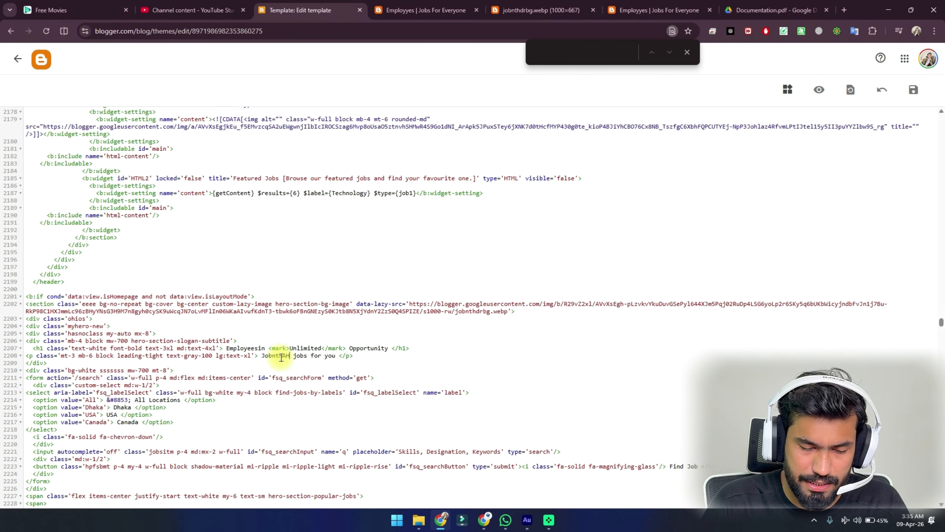
left_click(278, 357)
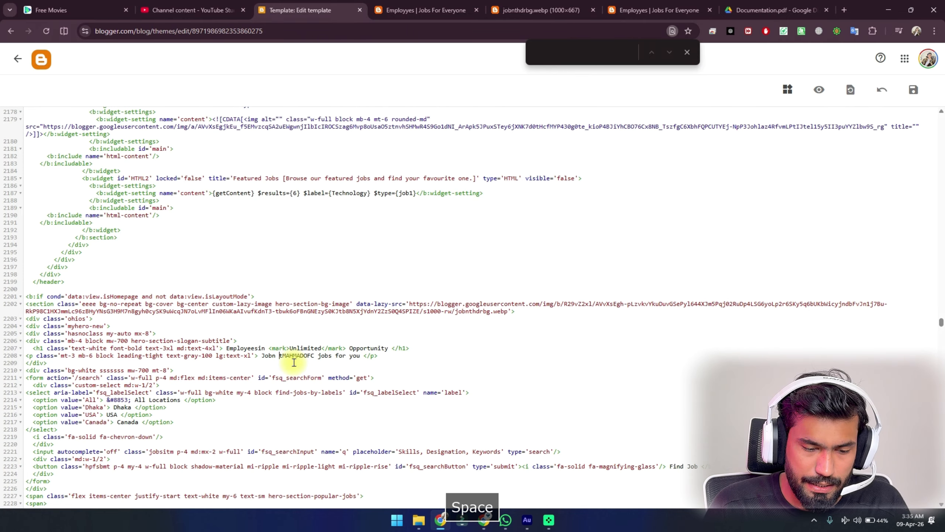
left_click(914, 90)
Step: Examine the location choices offered by the hero job search on the live blog
left_click(410, 4)
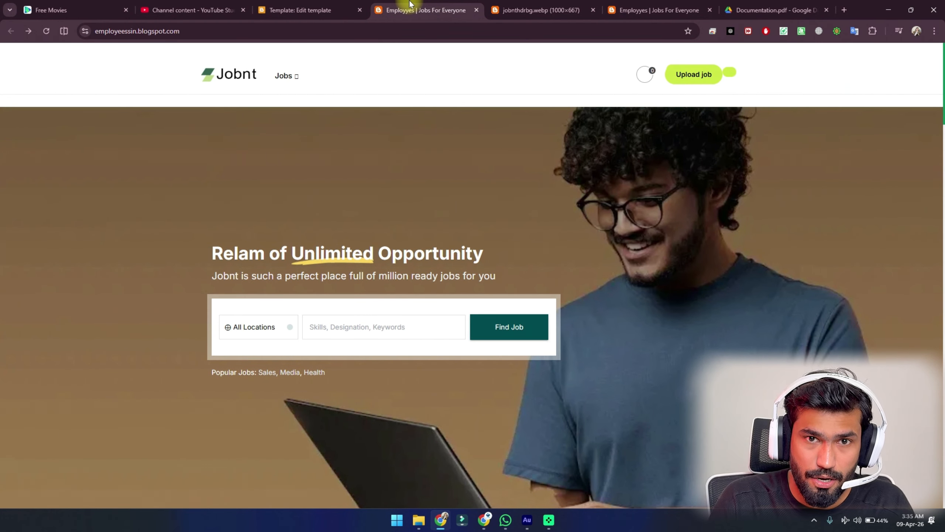
left_click(240, 320)
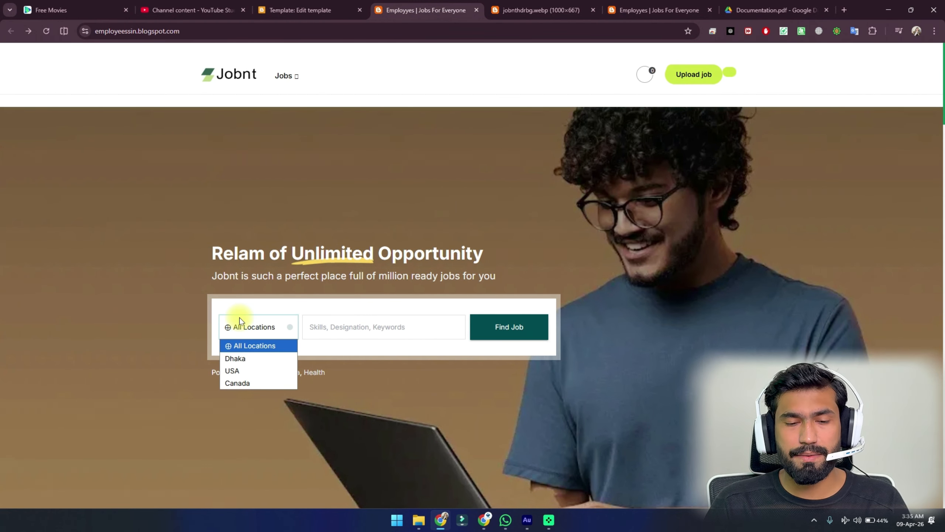
left_click(240, 320)
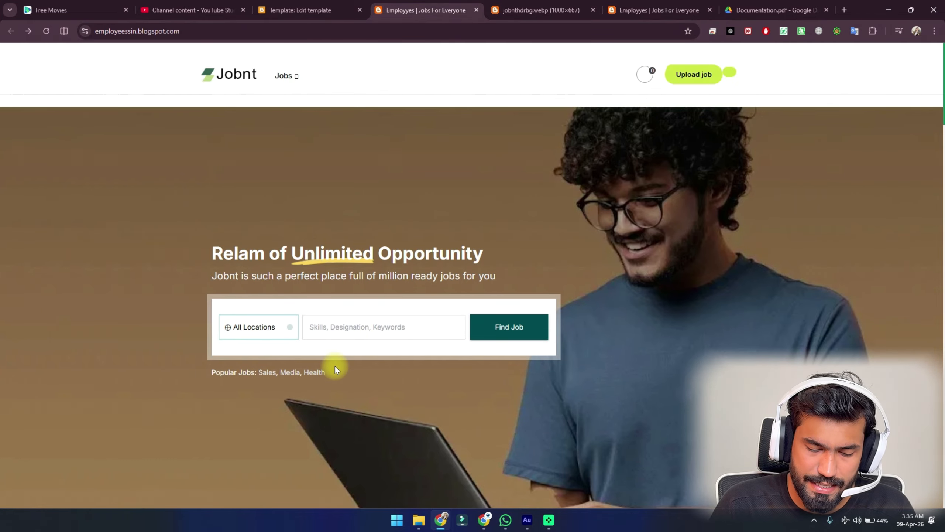
Step: Reload the live blog and review the edited hero text and the homepage sections down to the footer
key("ctrl+r")
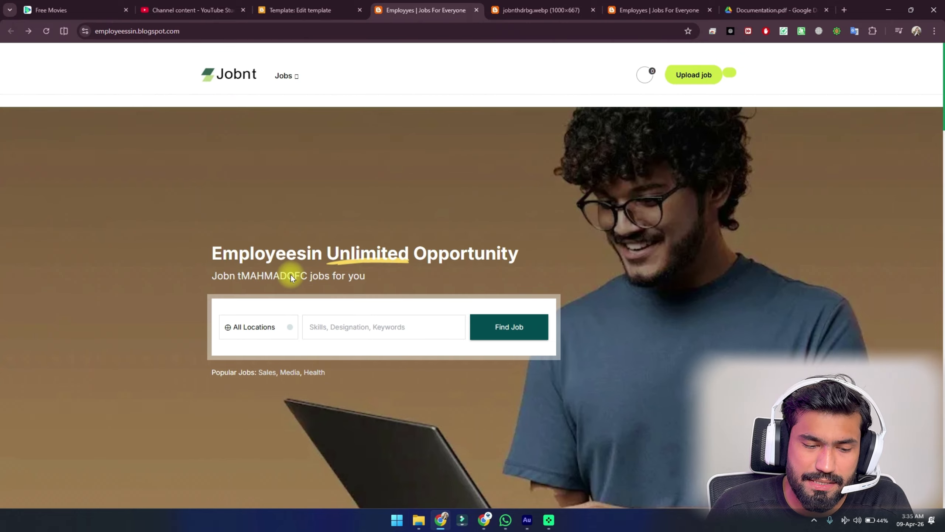
scroll(291, 275, "down", 15)
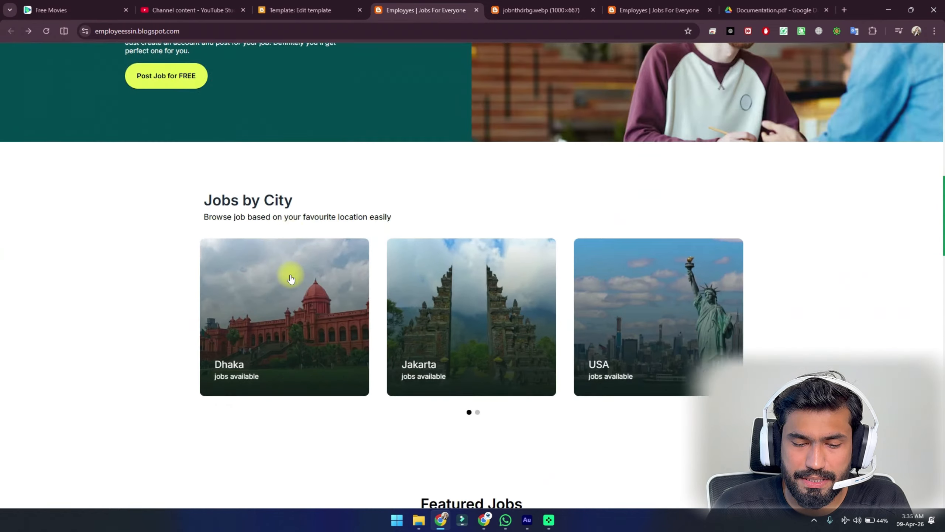
scroll(291, 275, "down", 15)
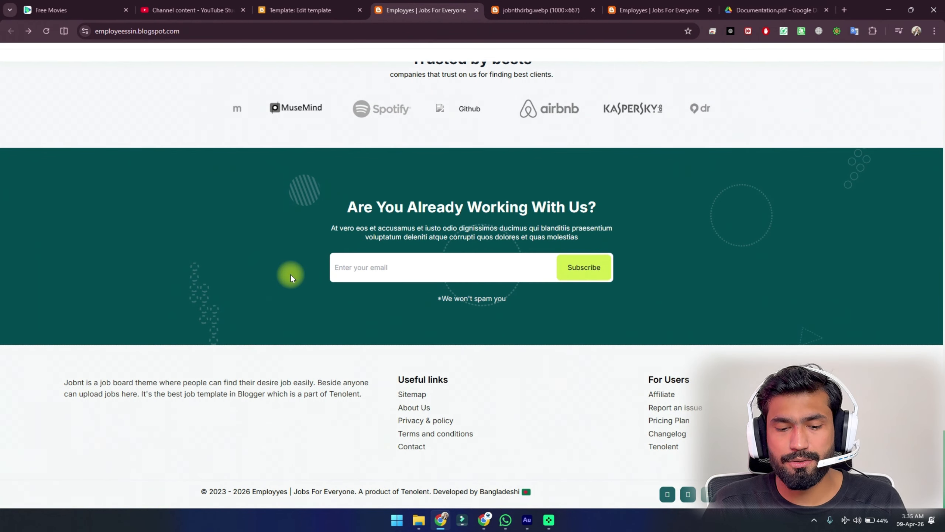